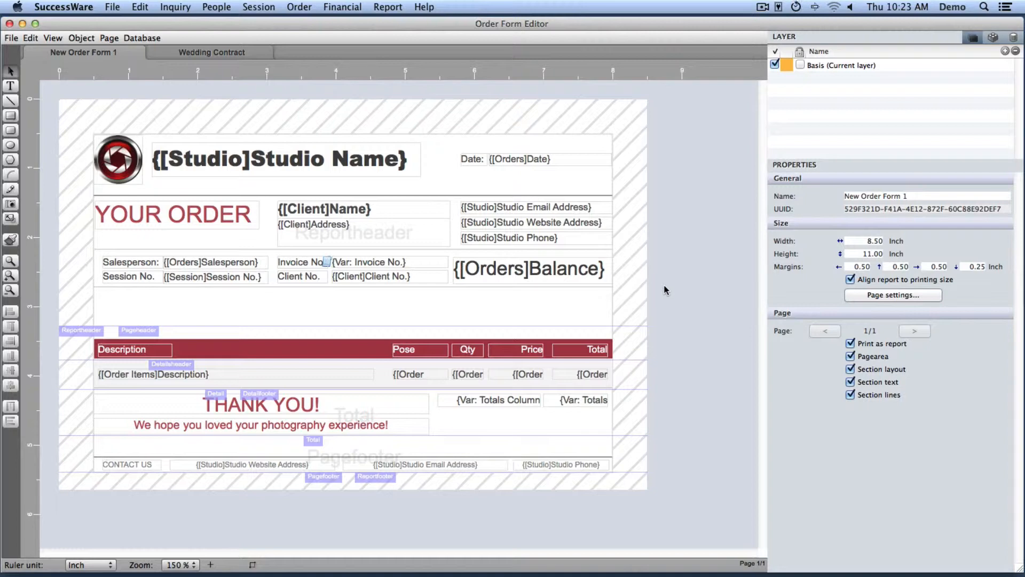
Set the studio logo picture's transparency to 60%.
double_click(119, 172)
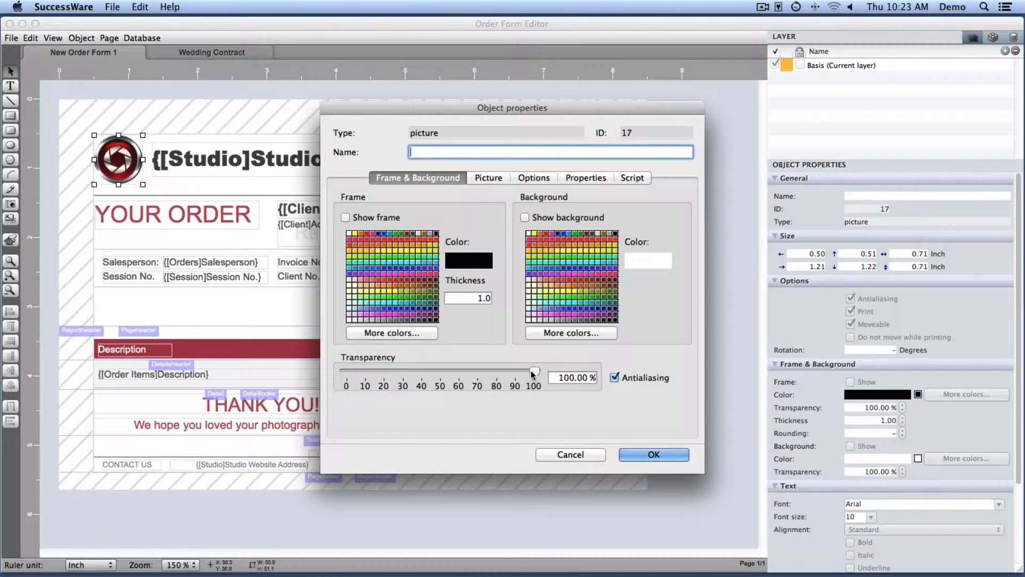
drag(533, 373, 459, 374)
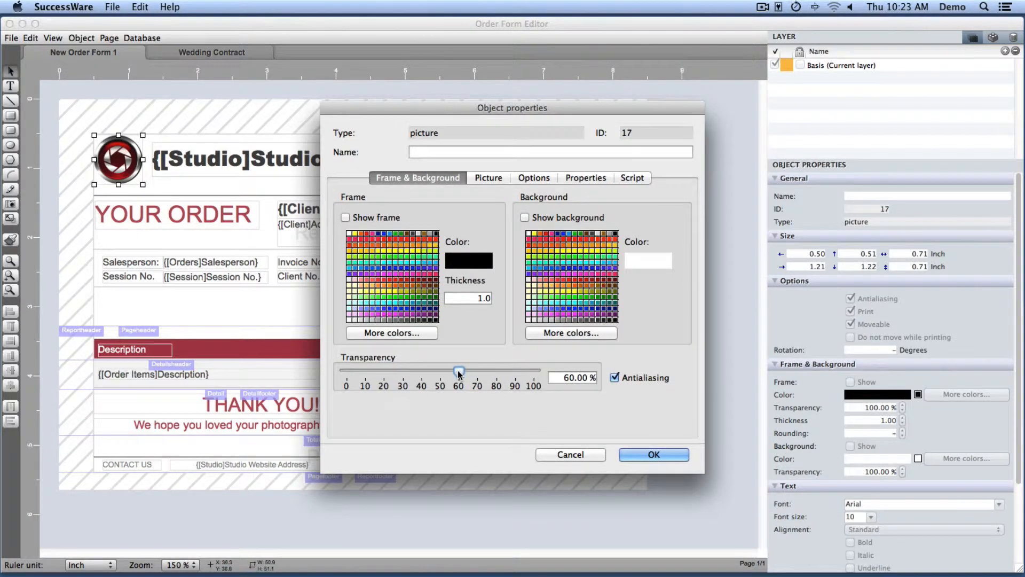
click(659, 455)
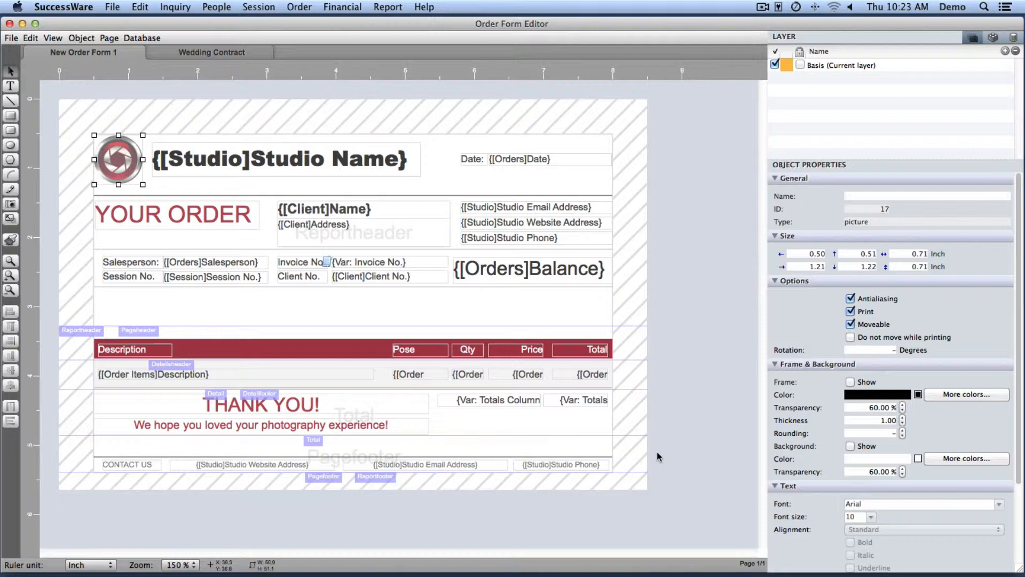
Try setting the logo's transparency to 100% and look through its picture format options.
double_click(114, 162)
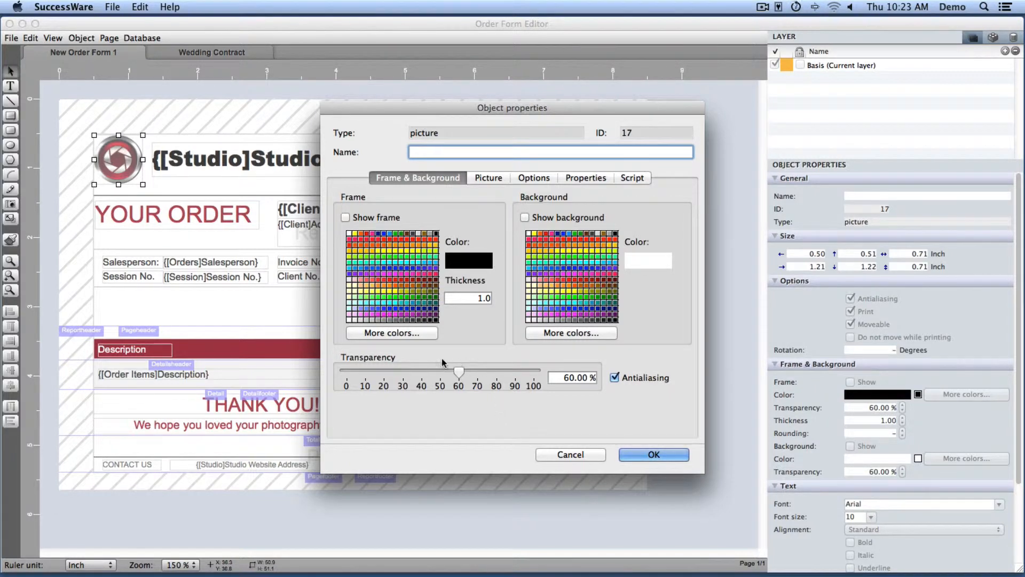
drag(459, 371, 551, 375)
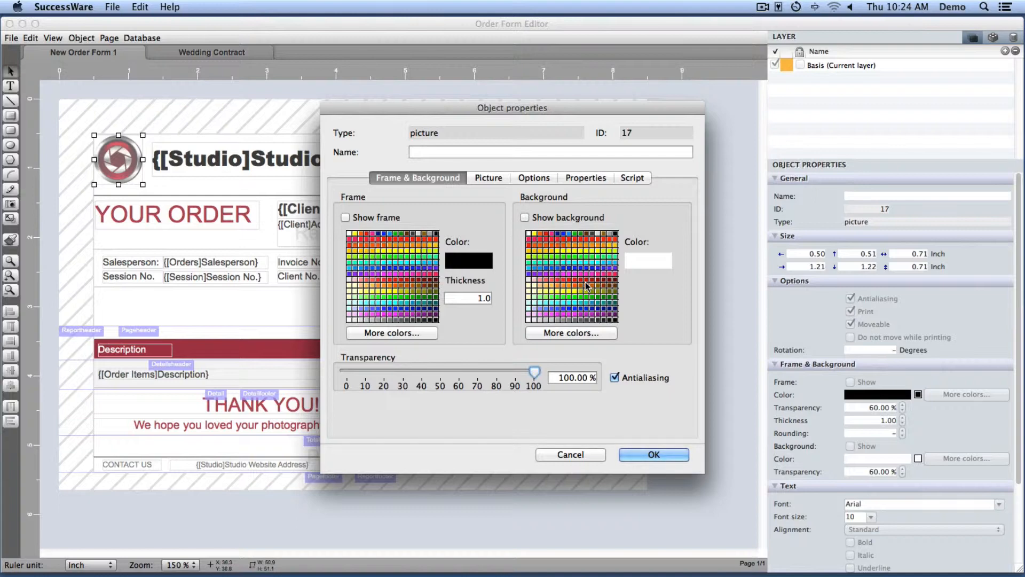
click(490, 178)
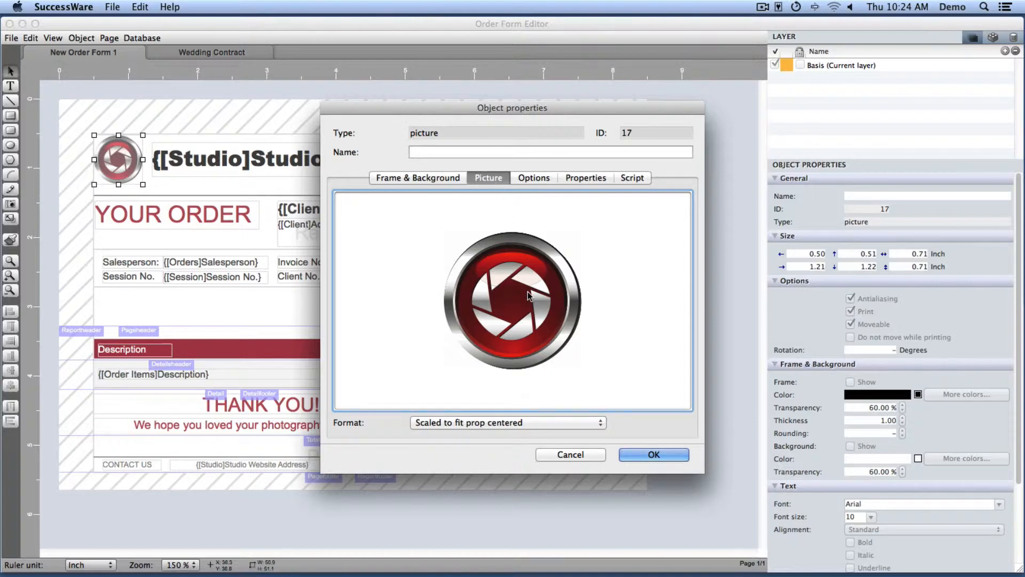
click(496, 422)
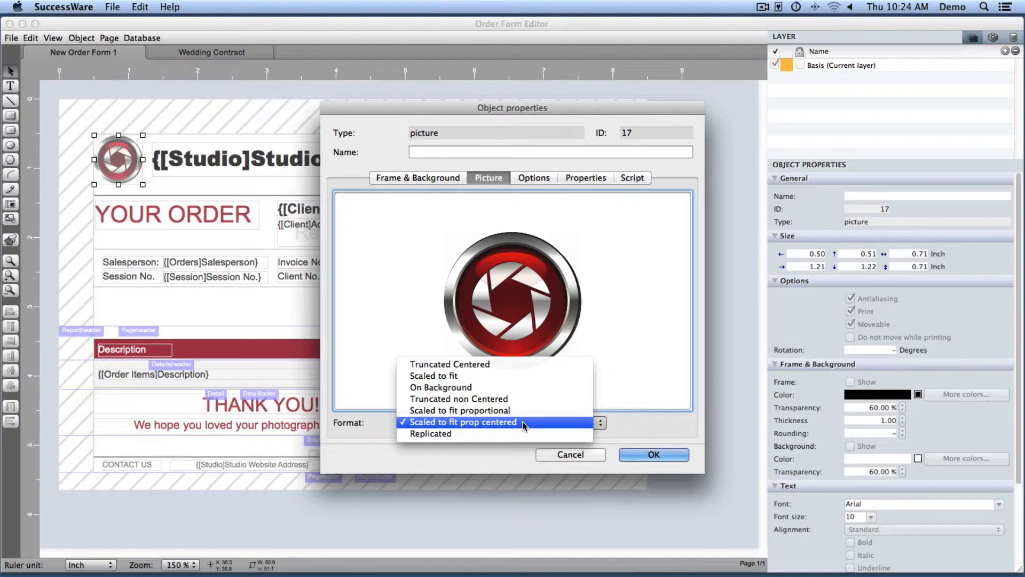
click(657, 456)
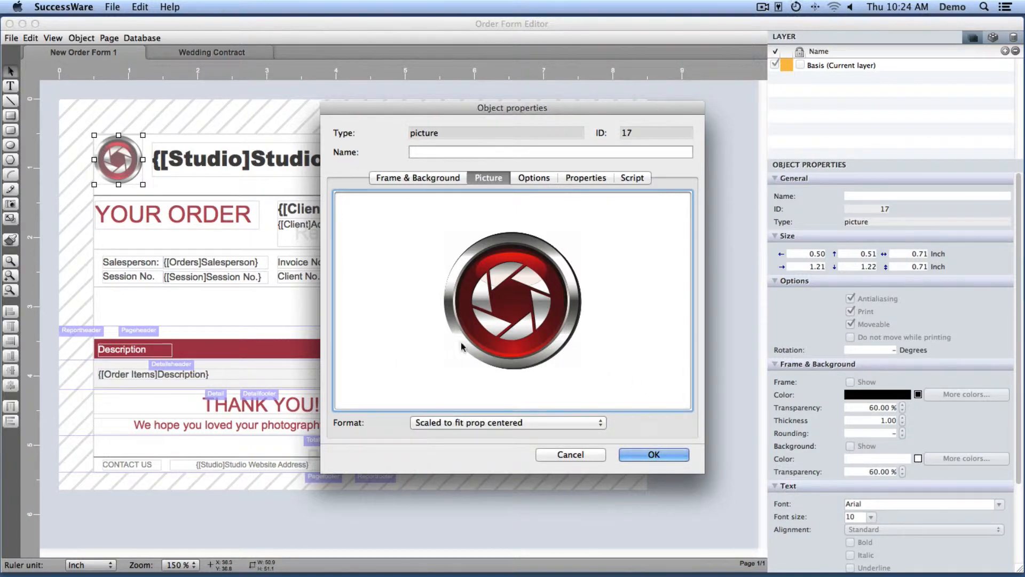
click(578, 455)
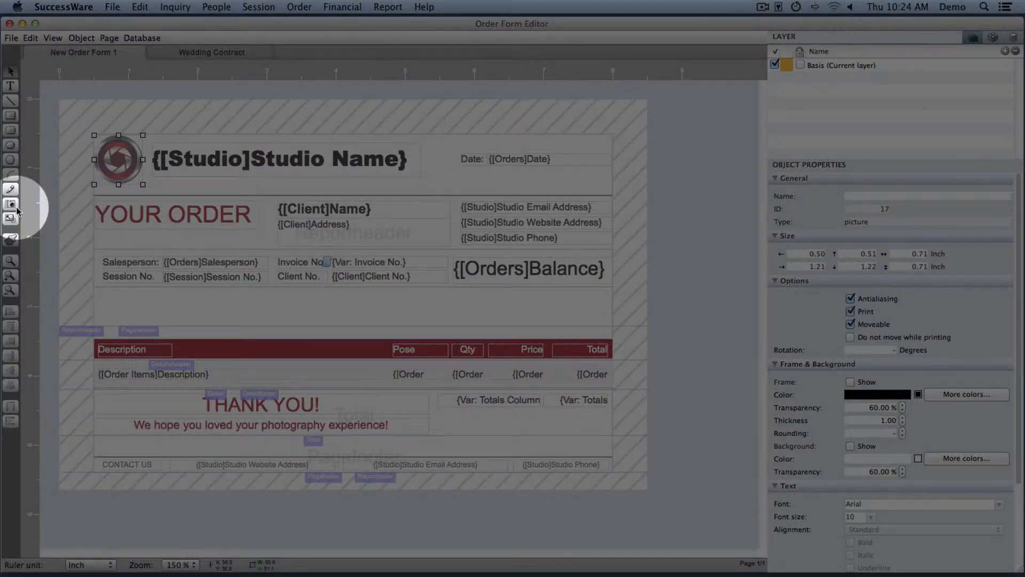
Draw a new picture frame about 3.53 by 1.36 inches over the order items table and check its picture settings.
click(14, 207)
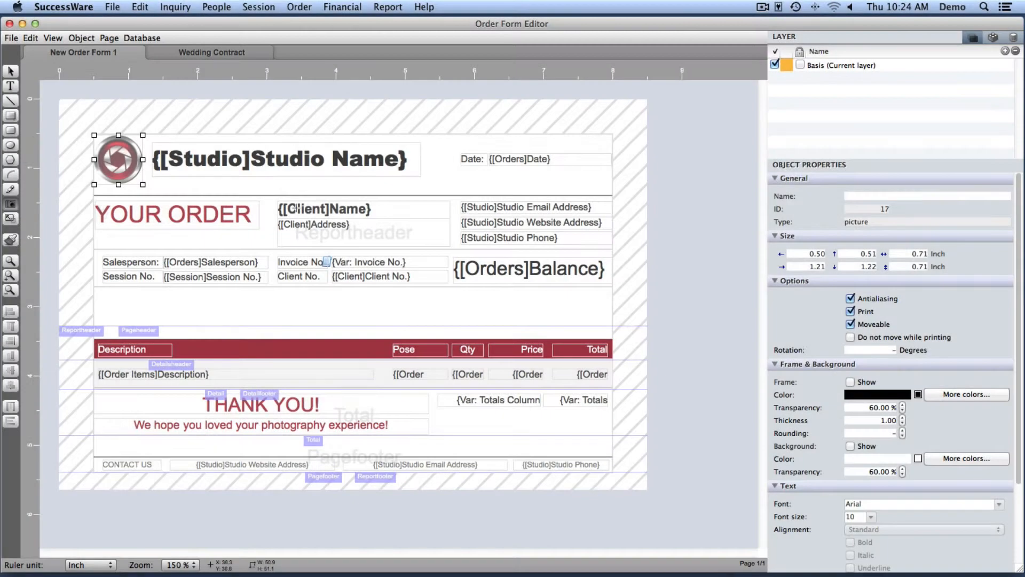
drag(264, 294, 512, 385)
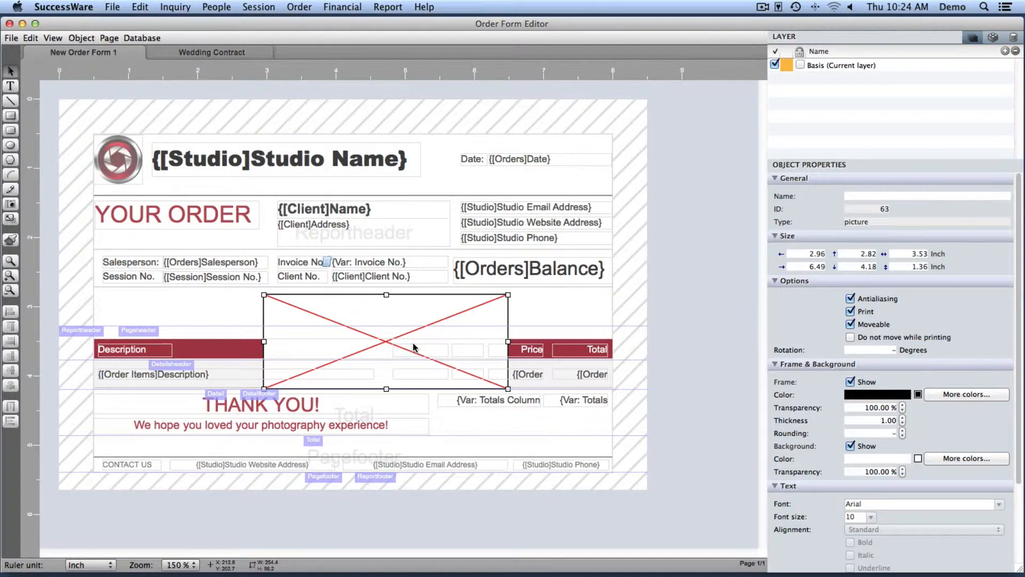
double_click(396, 344)
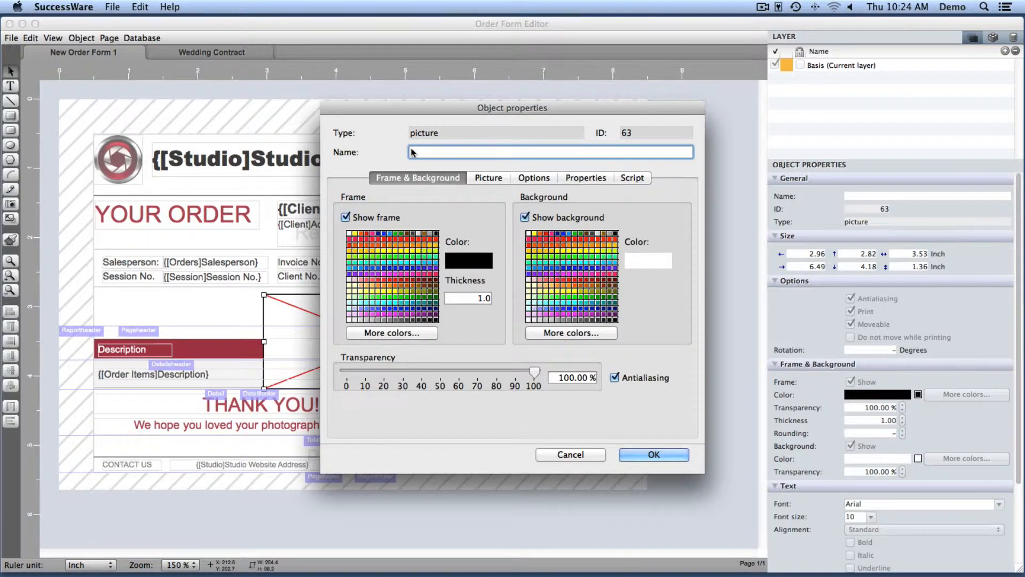
click(488, 180)
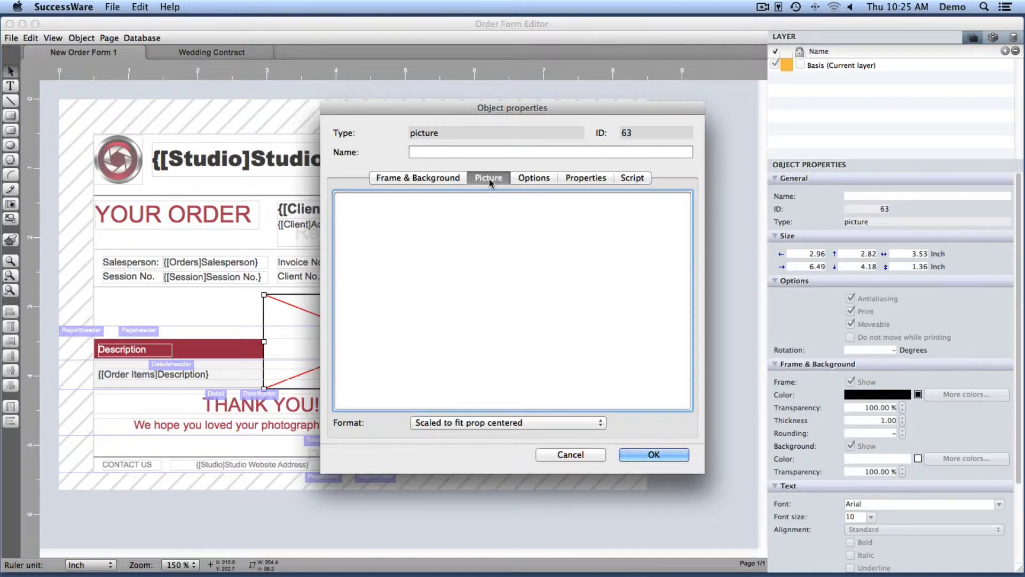
click(569, 456)
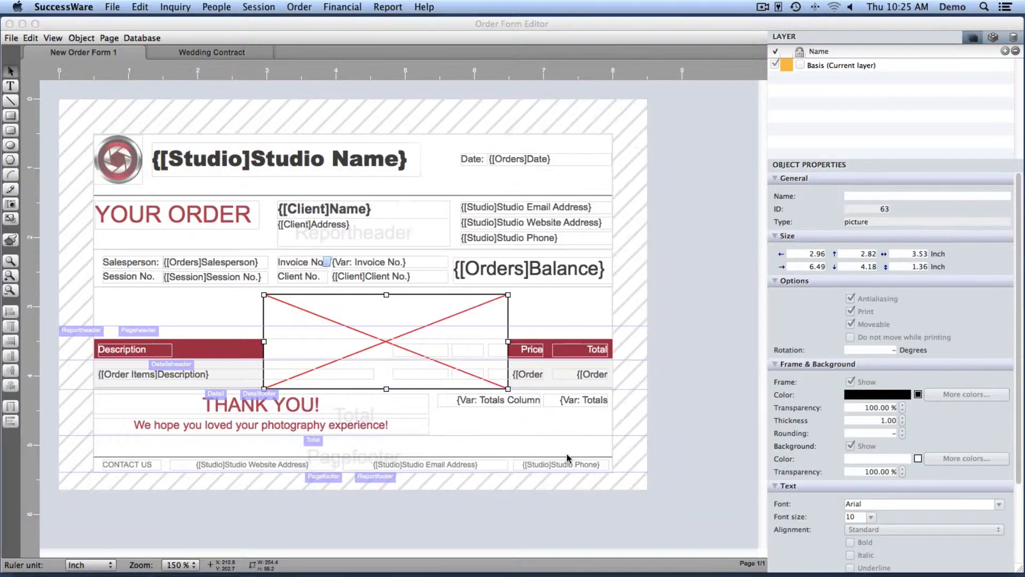
Shrink the new picture frame over the studio name to about 2.18 by 0.97 inches, and delete it.
drag(362, 355, 345, 214)
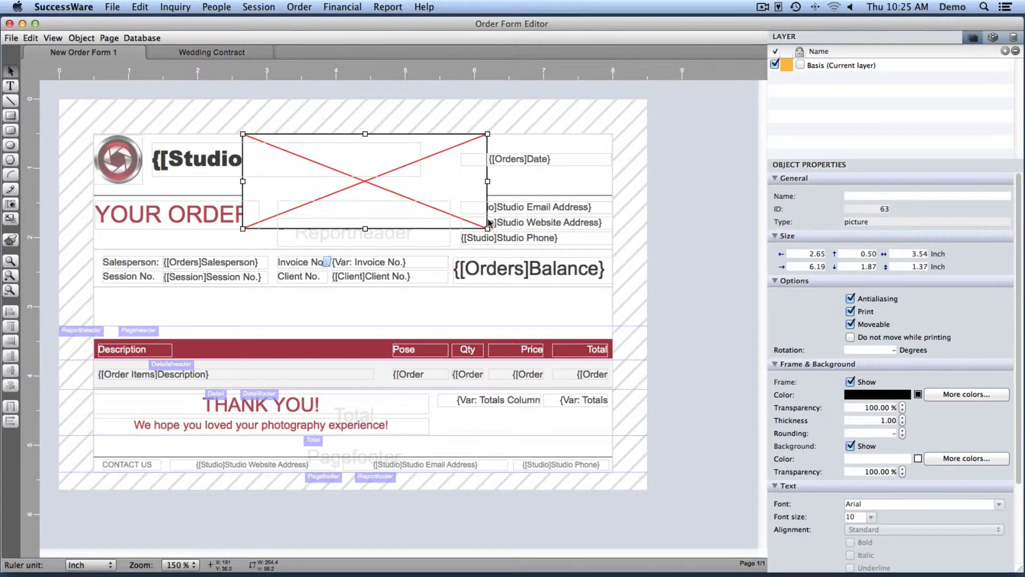
drag(487, 228, 391, 200)
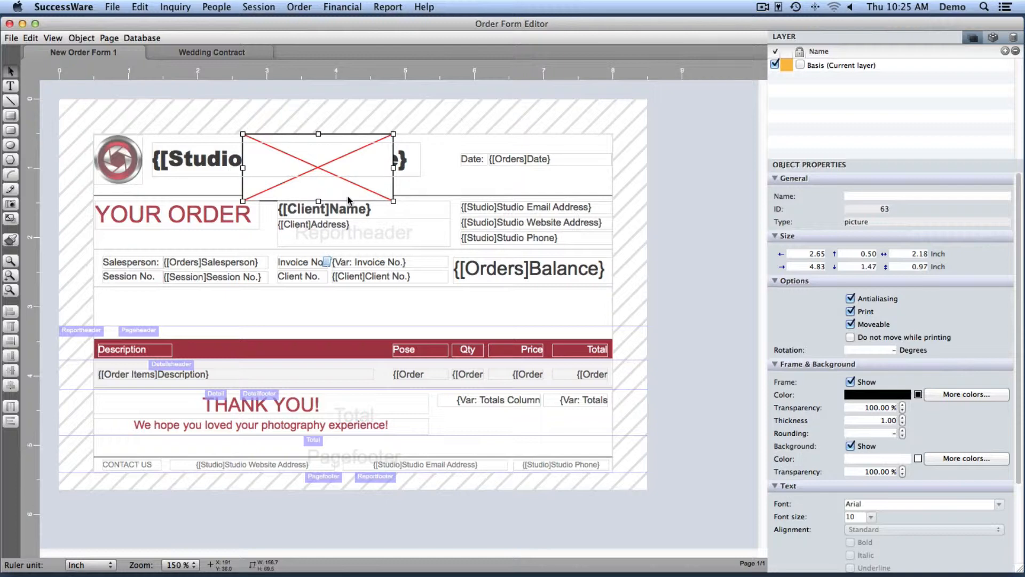
key(BackSpace)
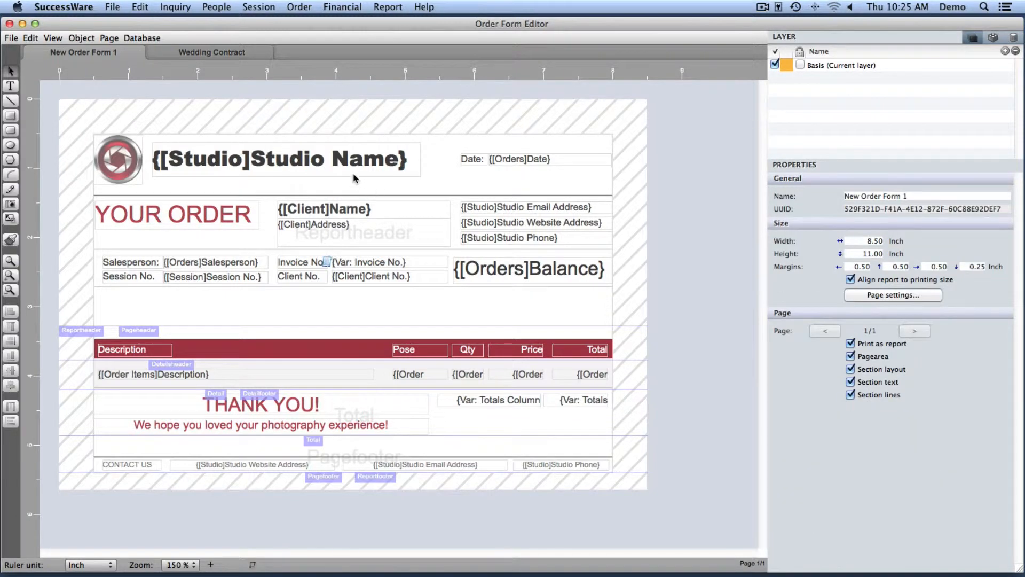
Set the studio logo's transparency to 100%.
double_click(118, 169)
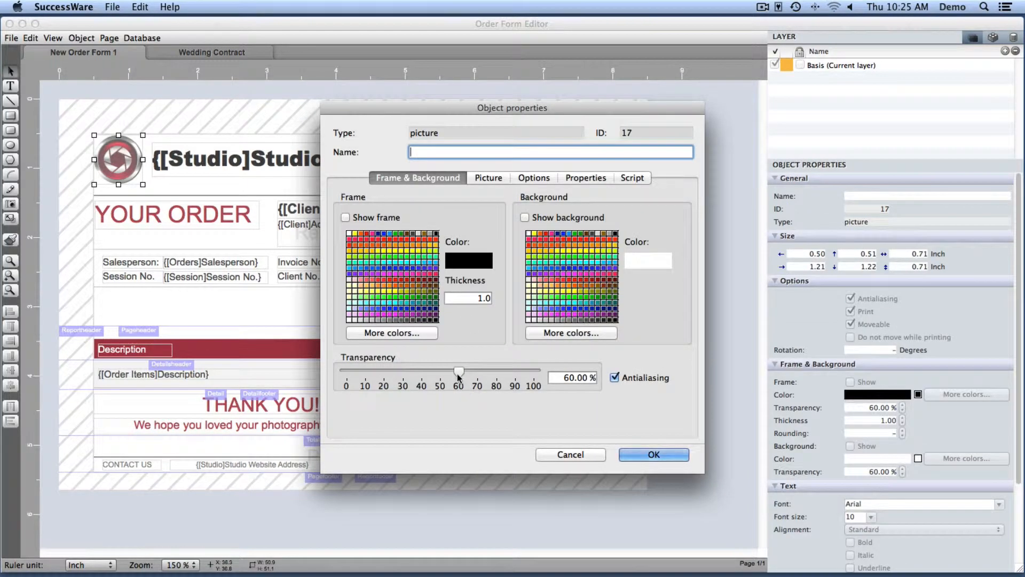
drag(459, 372, 545, 378)
click(654, 454)
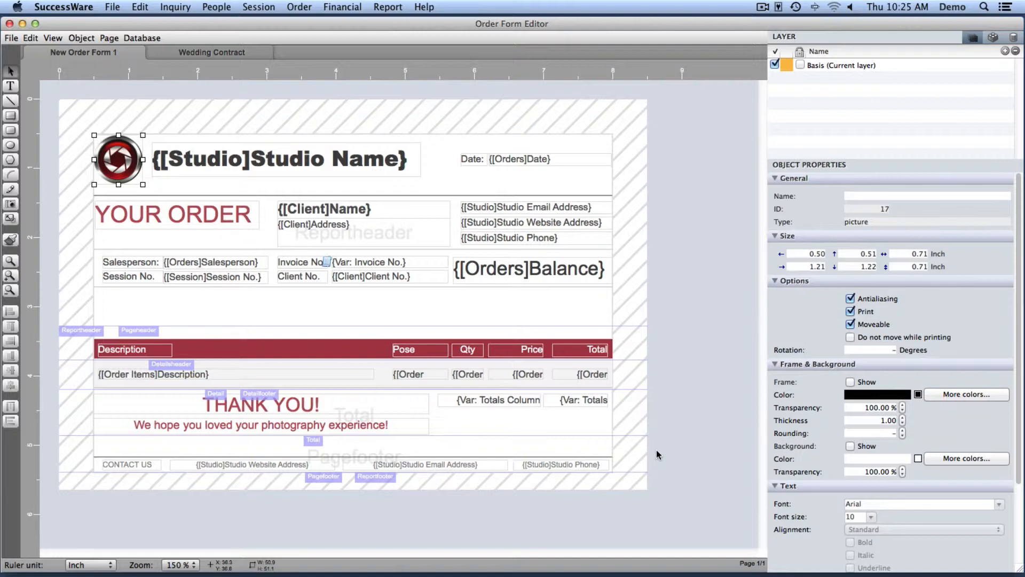
Copy the invoice number variable field from the Wedding Contract form.
click(197, 54)
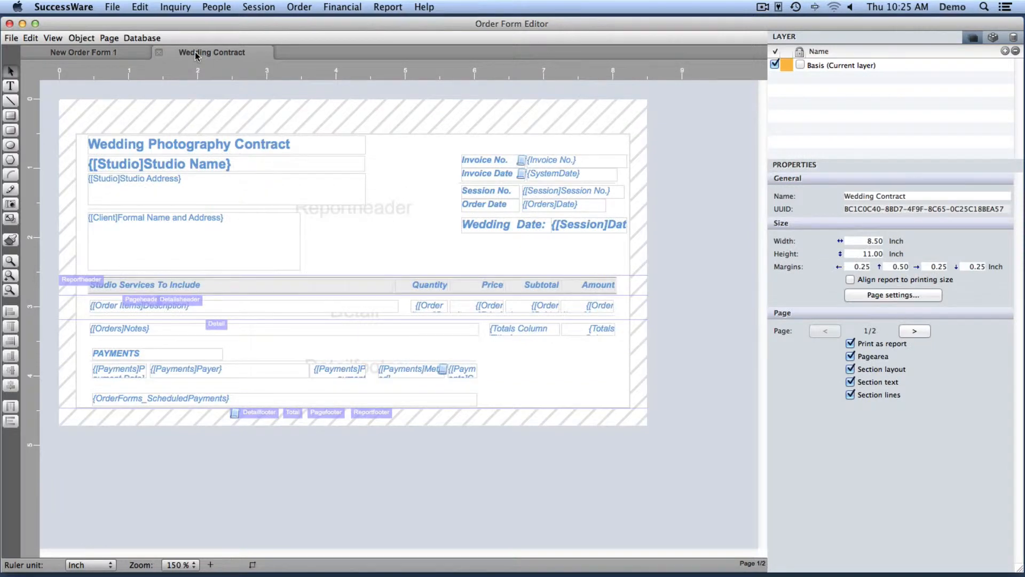
click(117, 52)
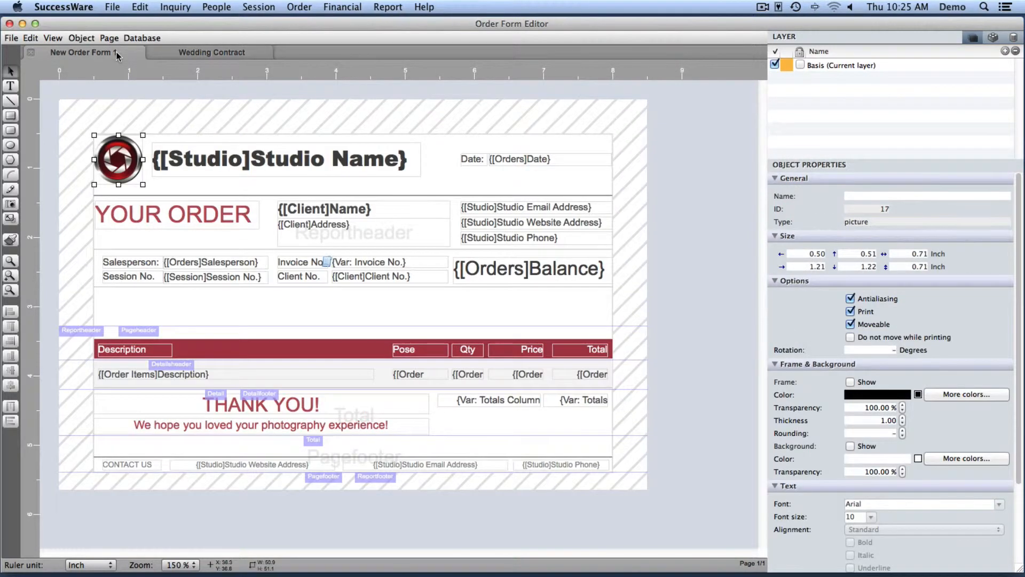
click(179, 55)
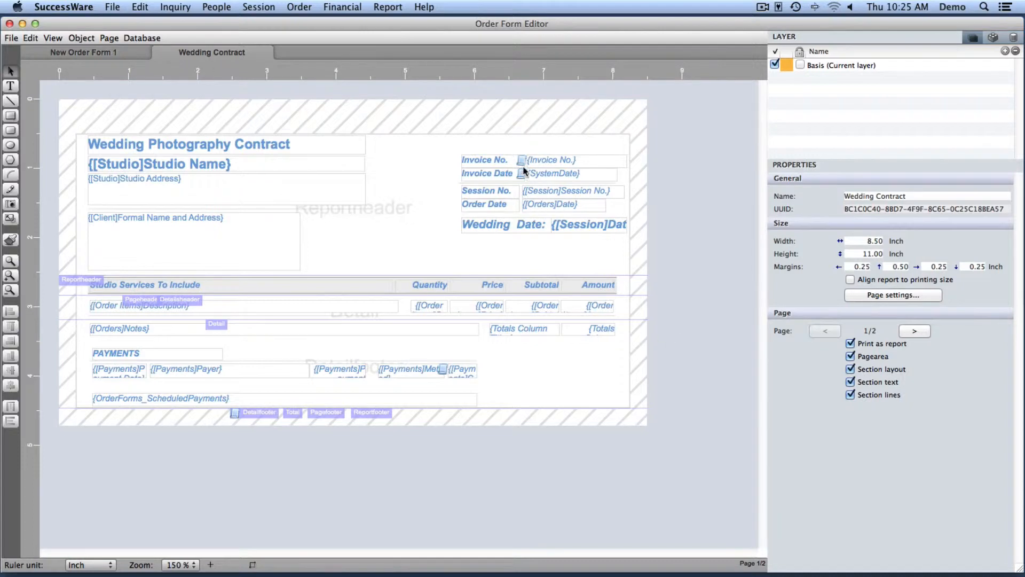
click(540, 161)
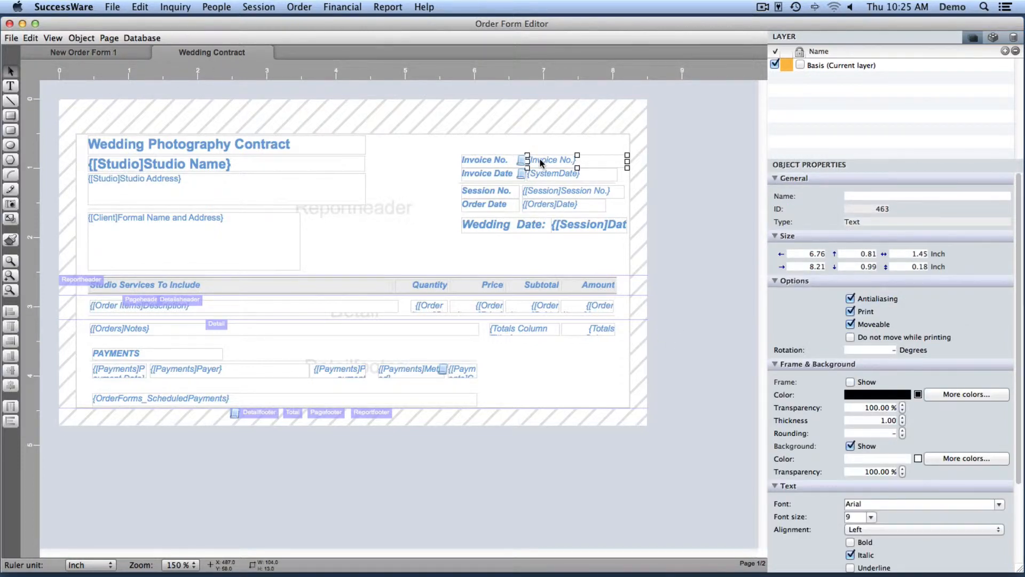
key(super+c)
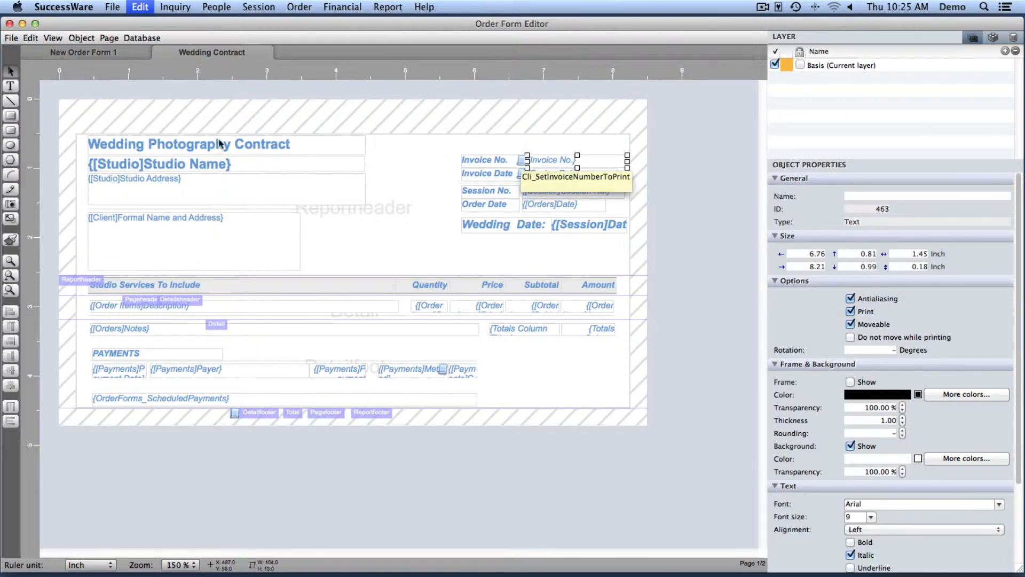
click(23, 39)
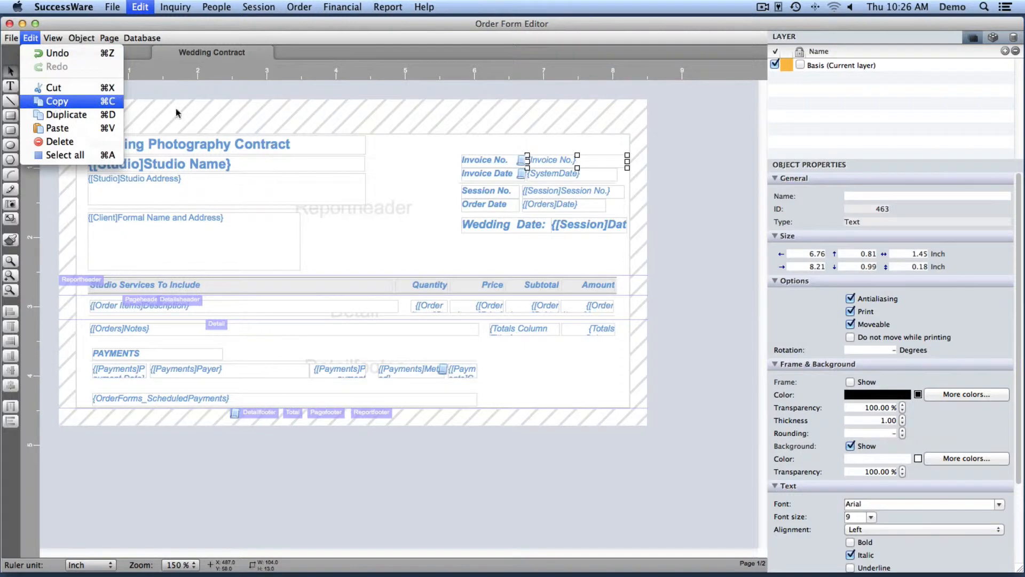
click(421, 155)
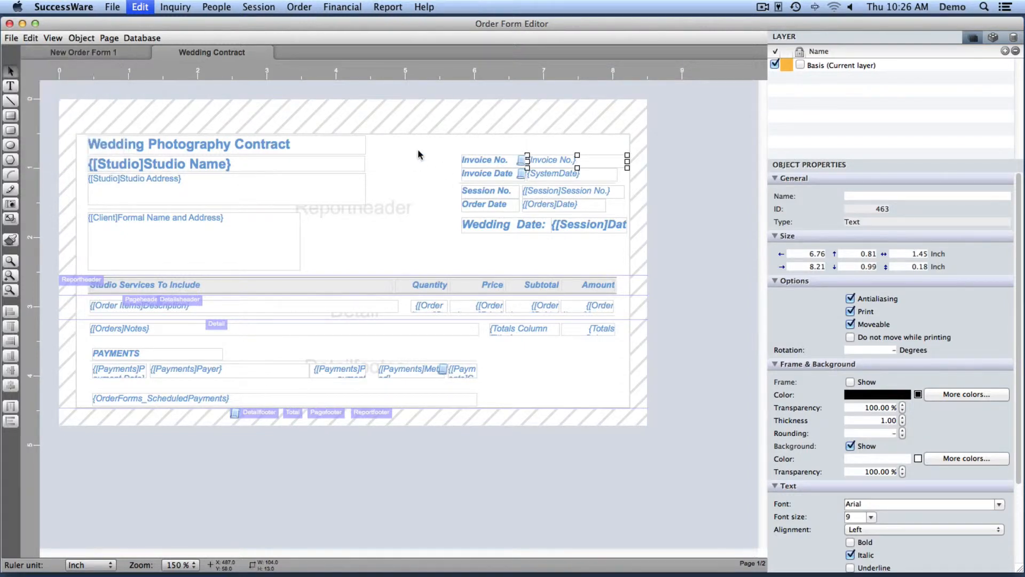
Paste the invoice number field into New Order Form 1 and place it below the orders balance.
click(133, 60)
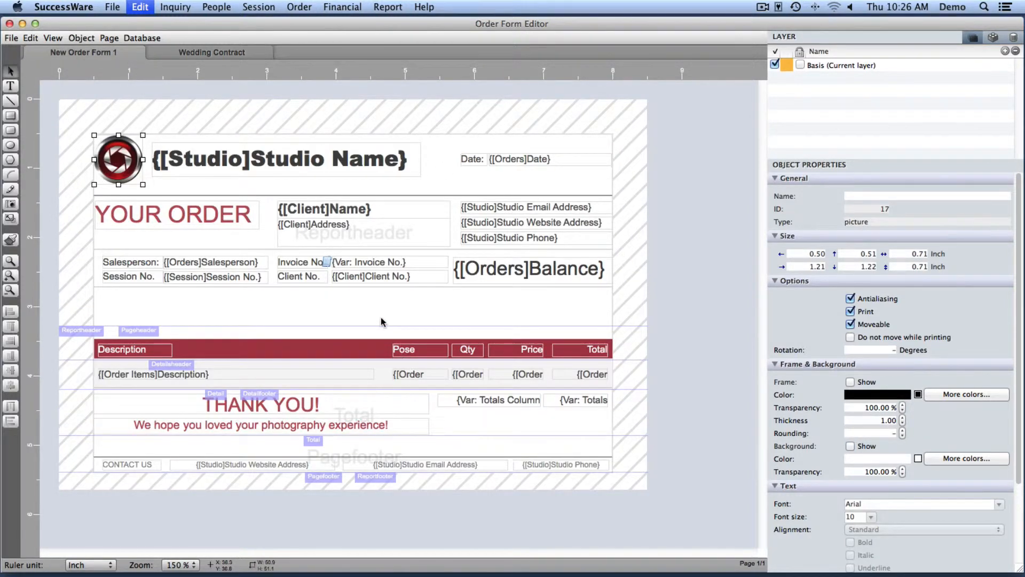
key(super+v)
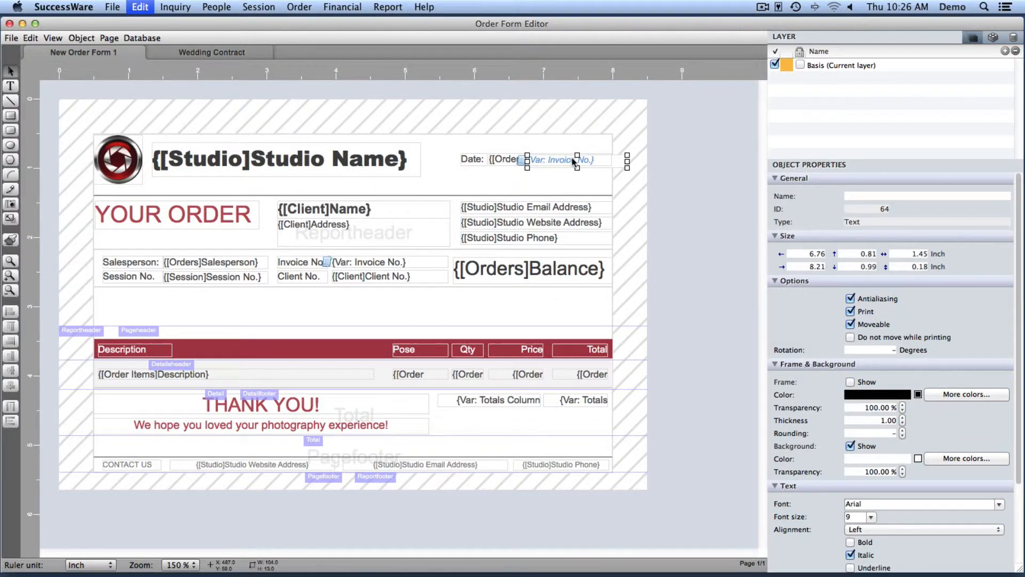
drag(576, 160, 527, 305)
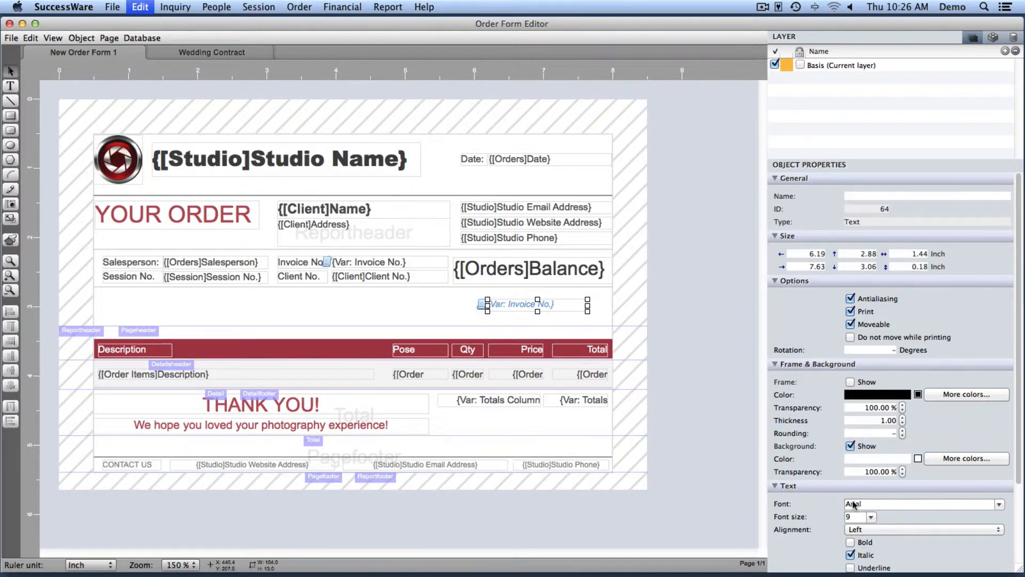
Collapse the pasted field's frame and background properties and examine its text and subreport settings.
click(776, 365)
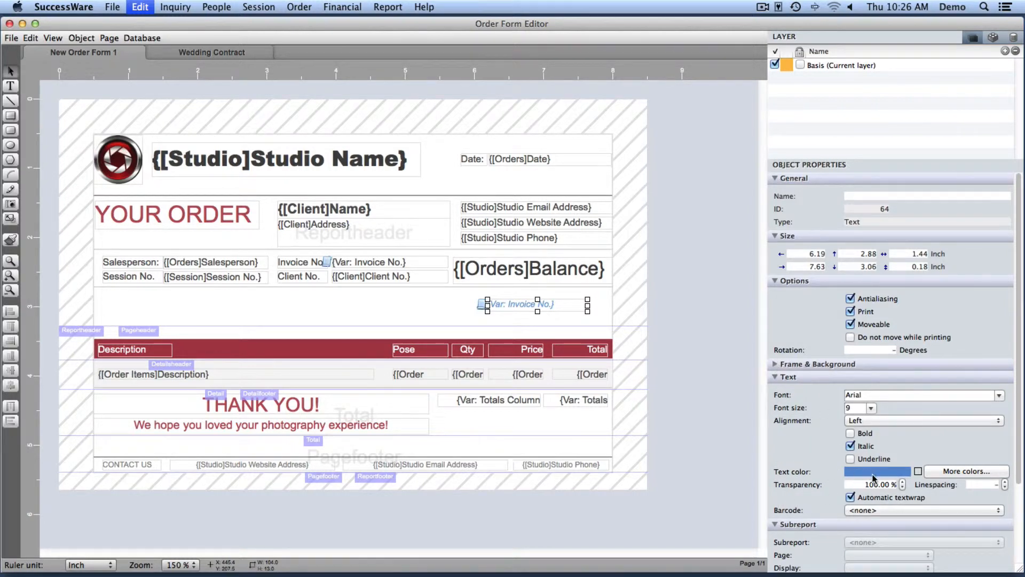
drag(1019, 462, 1017, 544)
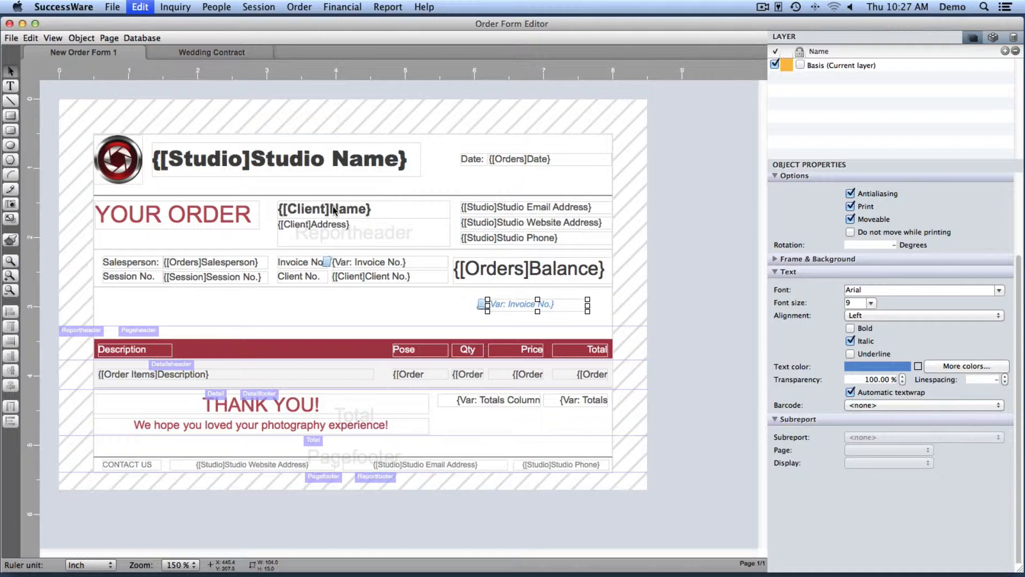
Display the database fields and variables, browse the Orders and Client fields, and inspect the form's client name field.
click(1014, 39)
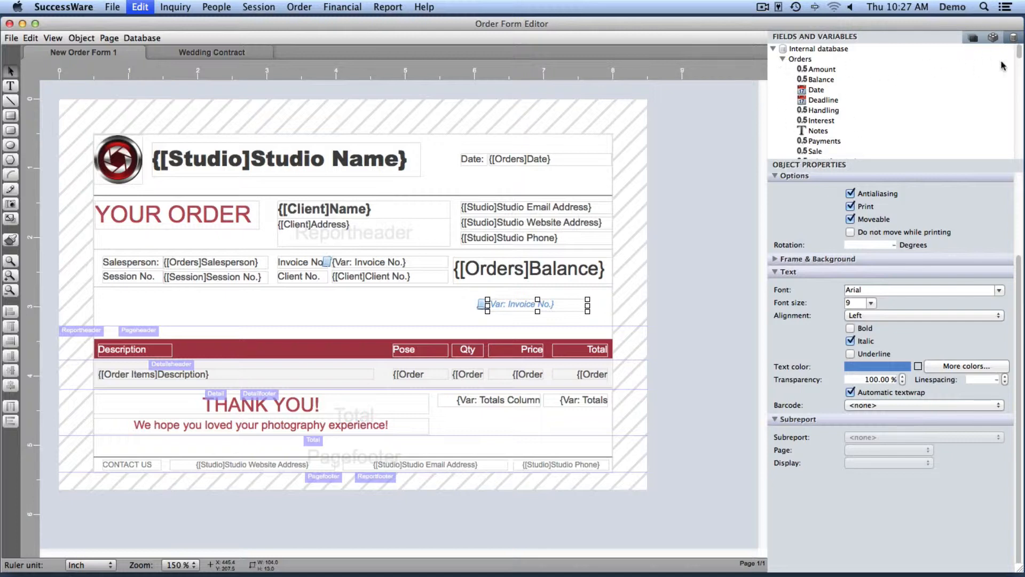
drag(1021, 59, 1020, 111)
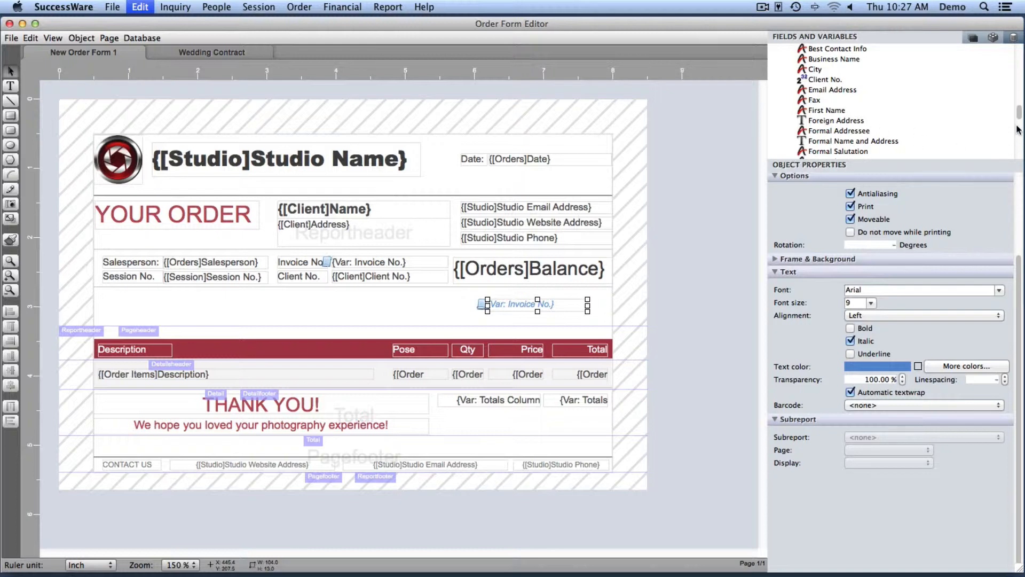
scroll(1017, 128, down, 5)
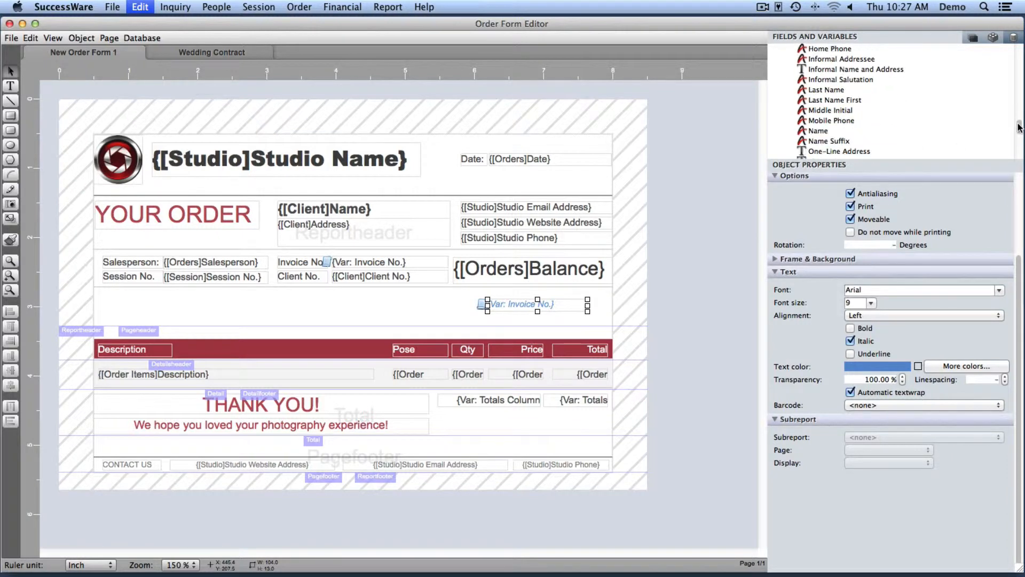
drag(1018, 123, 1019, 118)
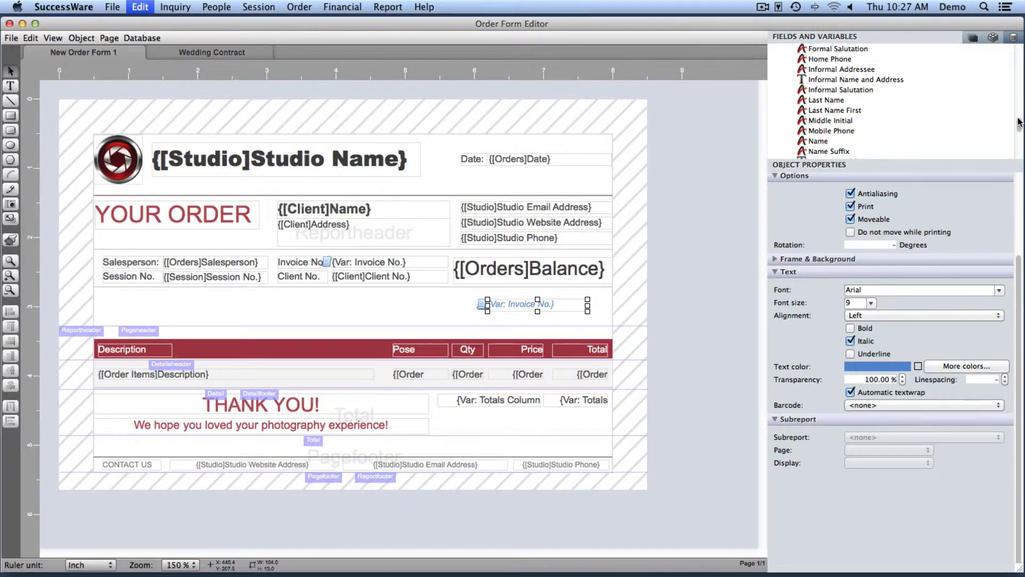
scroll(1019, 122, up, 3)
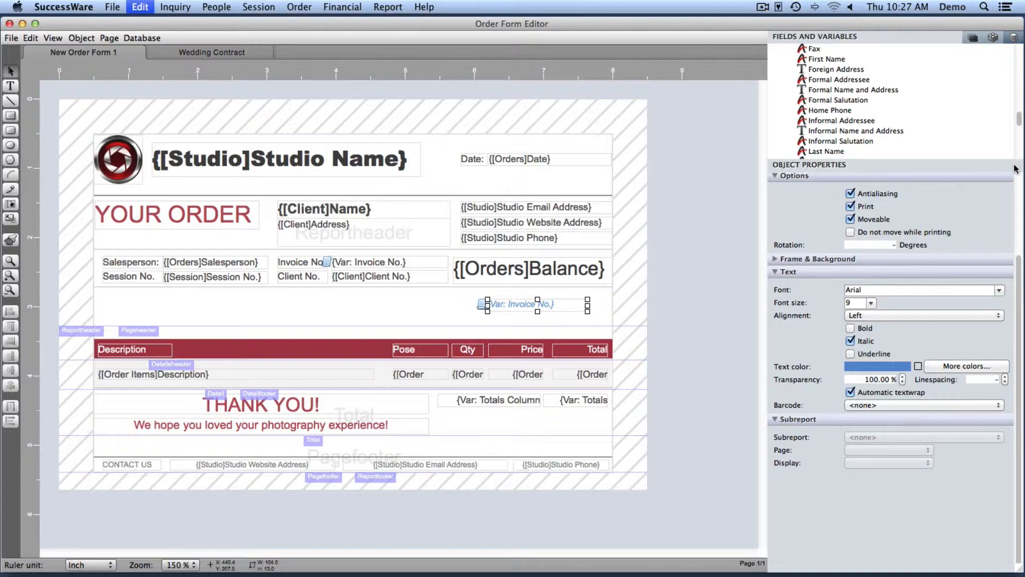
click(380, 206)
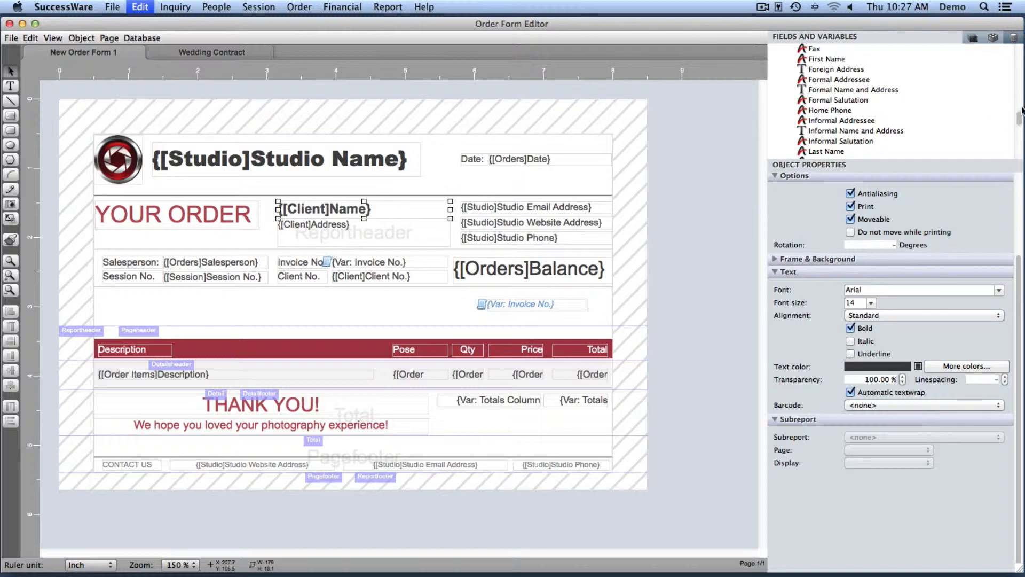
Place the Client table's Email Address field below the order date on New Order Form 1, and delete it again.
mouse_move(1021, 120)
mouse_down()
mouse_move(1020, 138)
mouse_move(1019, 112)
mouse_up()
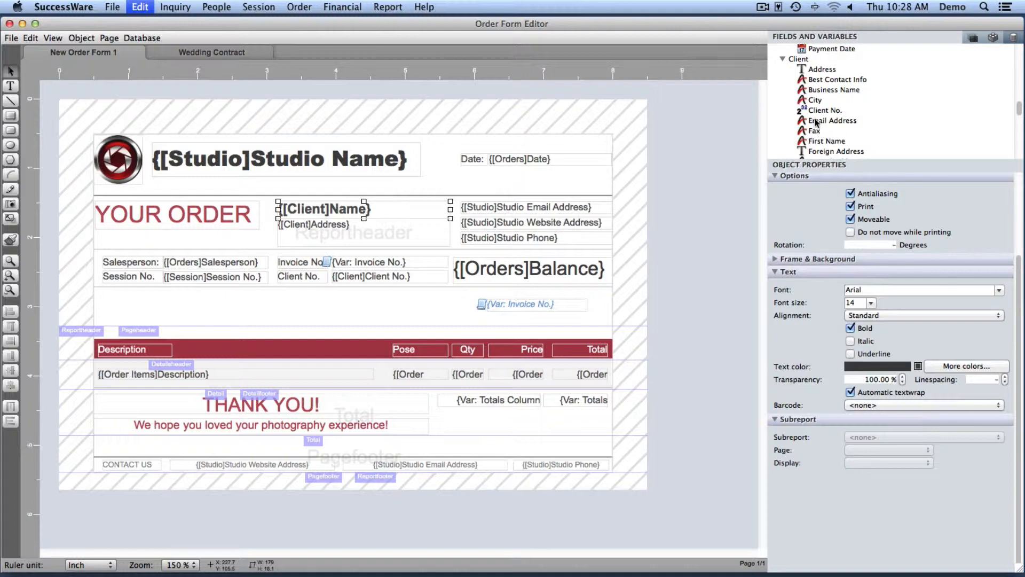
drag(681, 123, 493, 180)
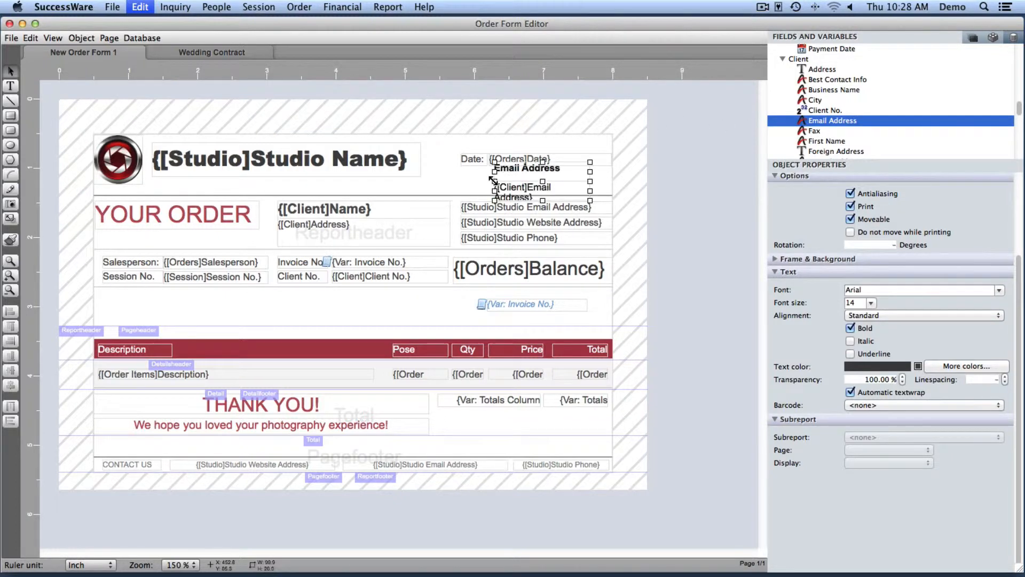
click(577, 180)
key(Delete)
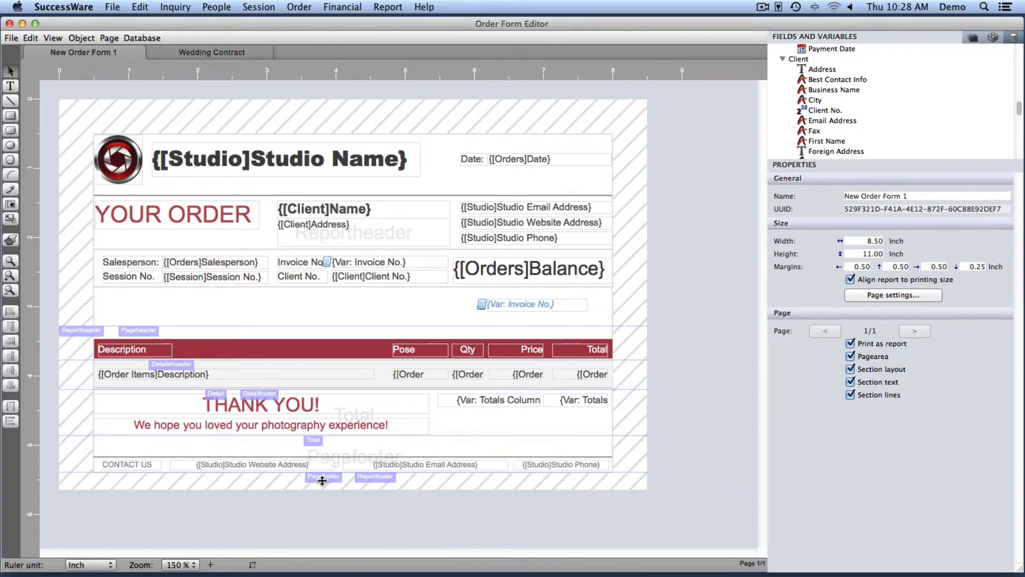
Enlarge New Order Form 1's page footer section by moving its lower boundary down about 0.8 inch.
drag(322, 480, 321, 535)
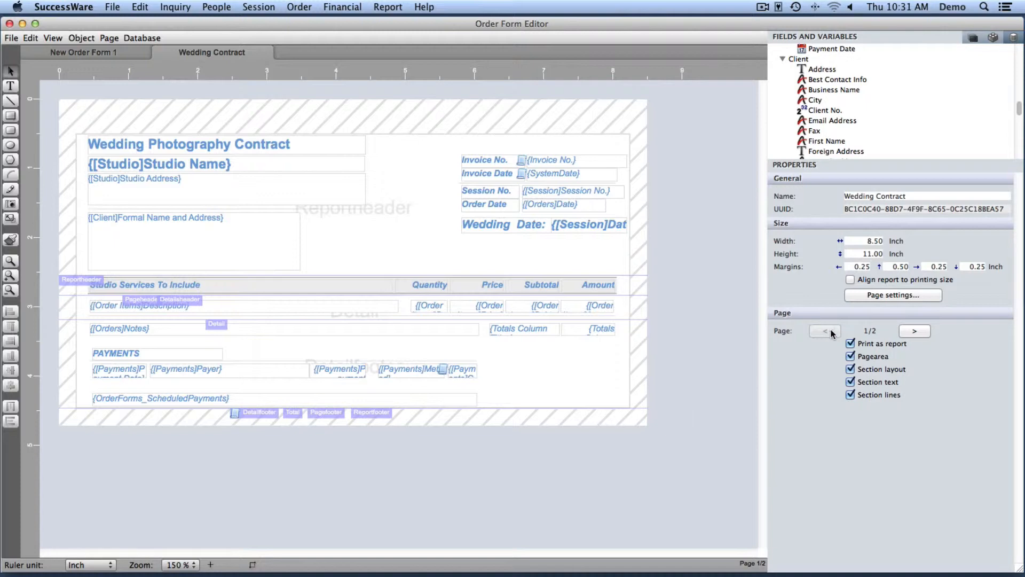
Review the Terms of Agreement on page 2 of the Wedding Contract and return to its first page.
click(915, 332)
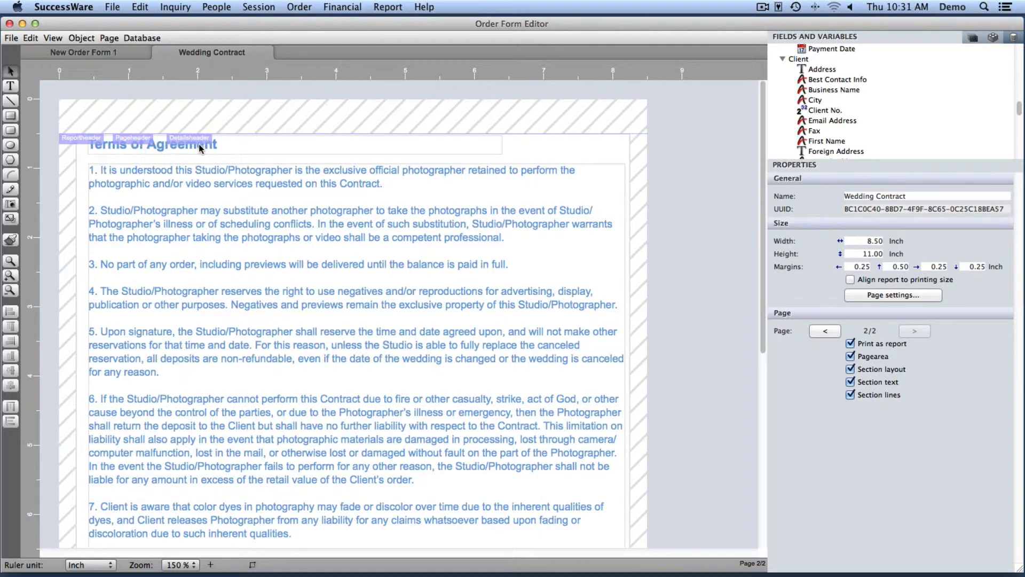
scroll(200, 147, down, 10)
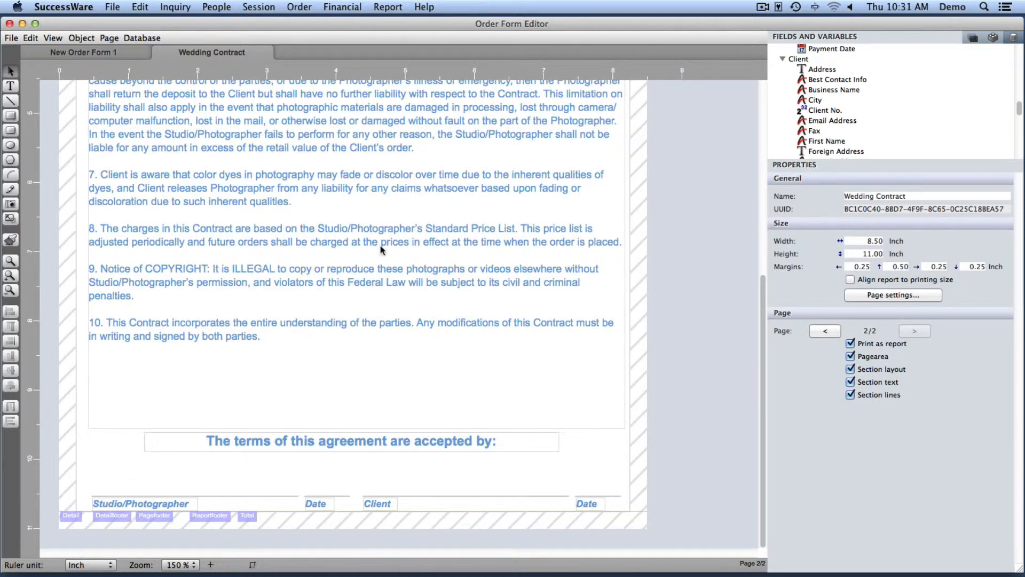
scroll(382, 213, up, 7)
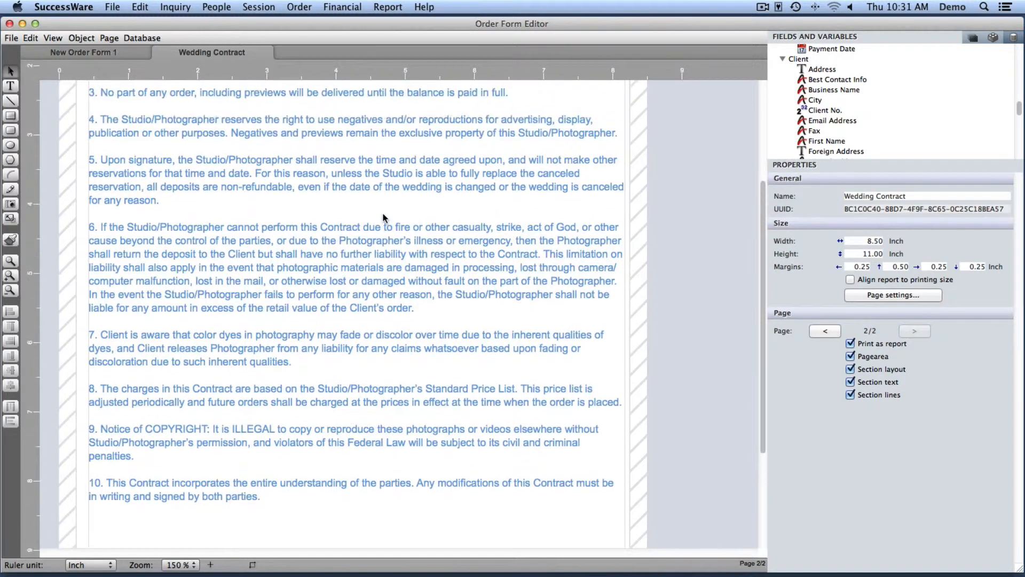
scroll(383, 216, up, 1)
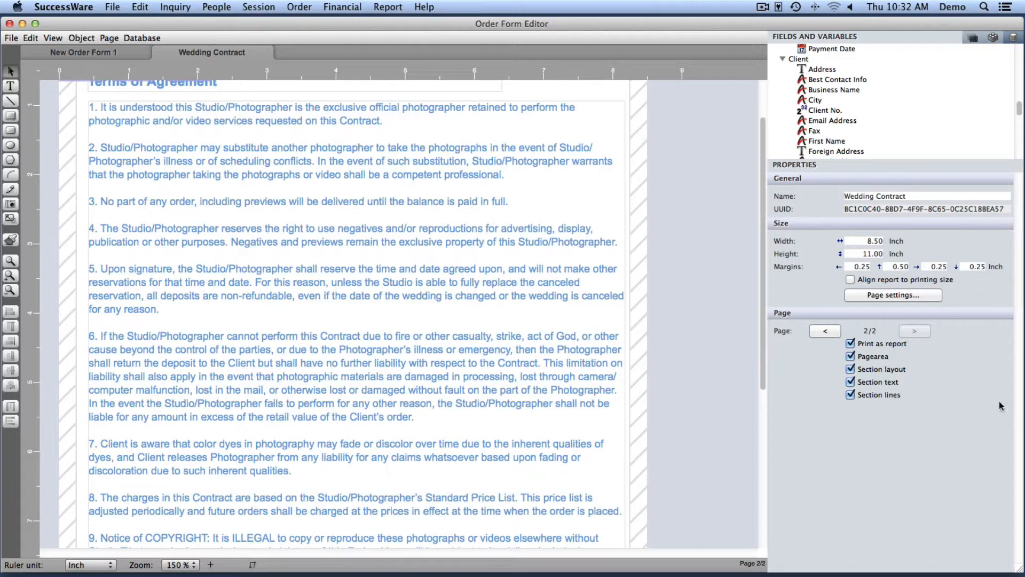
click(826, 331)
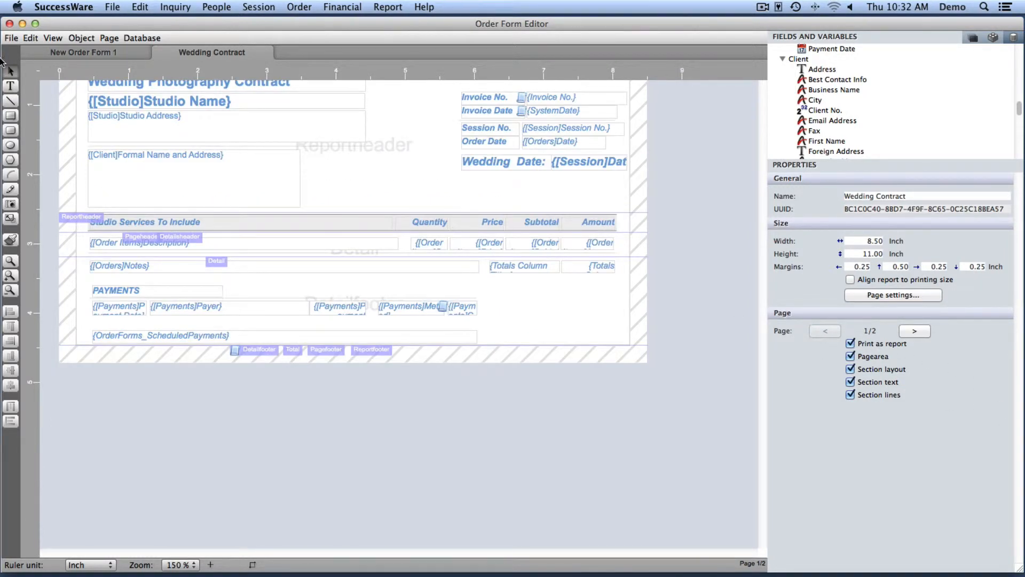
Examine the available page commands and read the Wedding Contract's second page down to the signature lines.
click(109, 37)
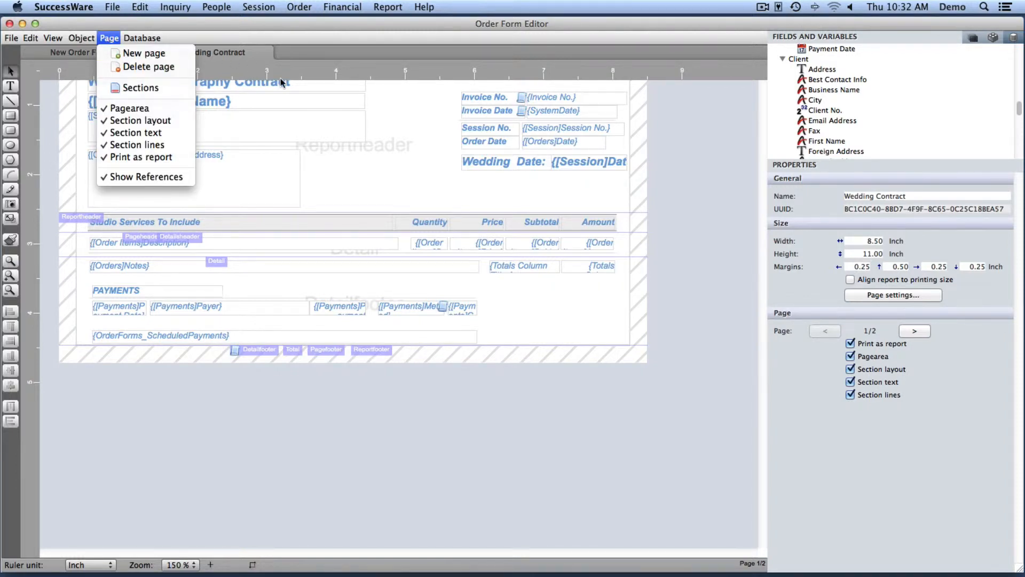
click(386, 164)
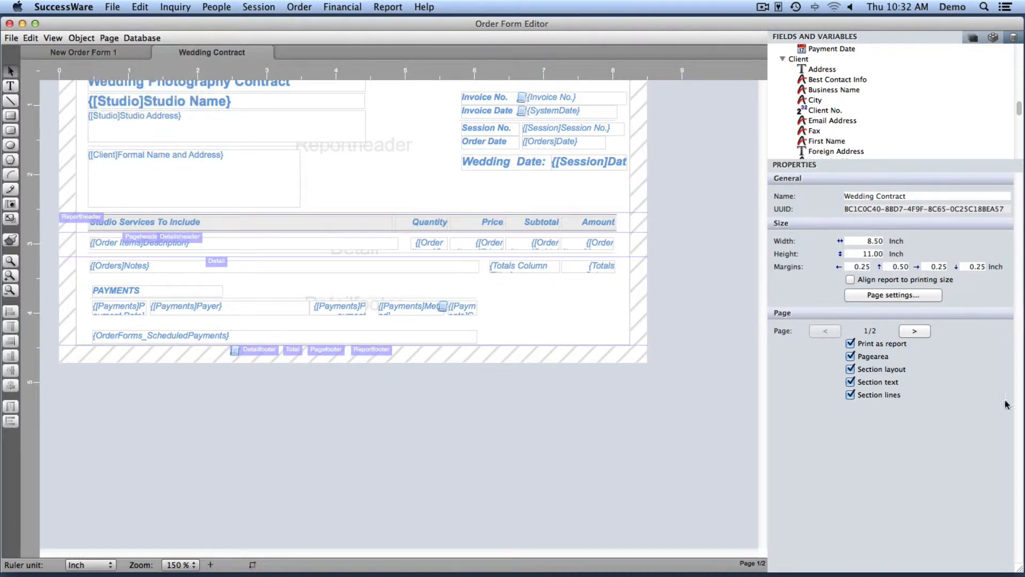
click(915, 331)
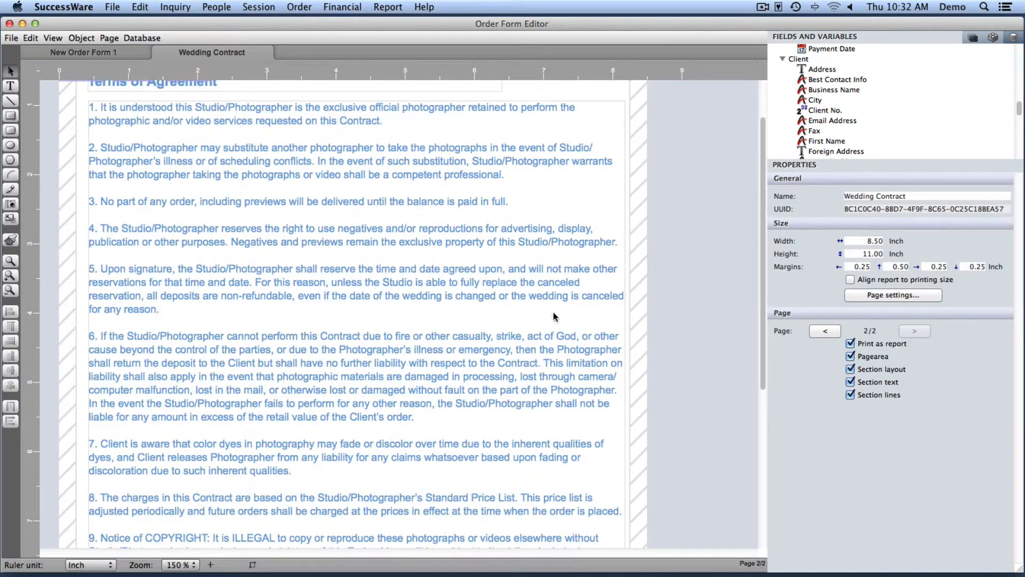
scroll(496, 286, up, 3)
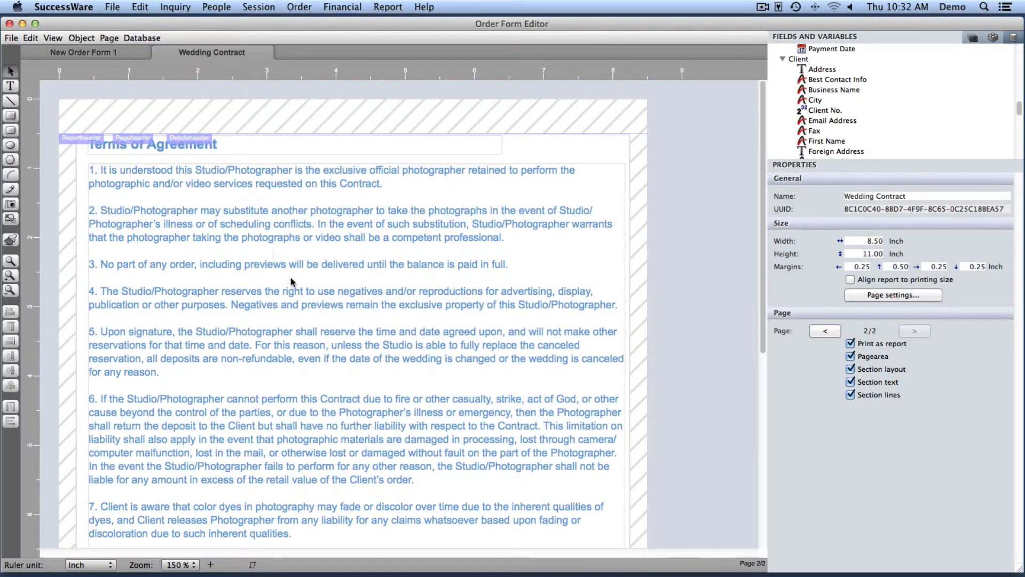
scroll(292, 281, down, 10)
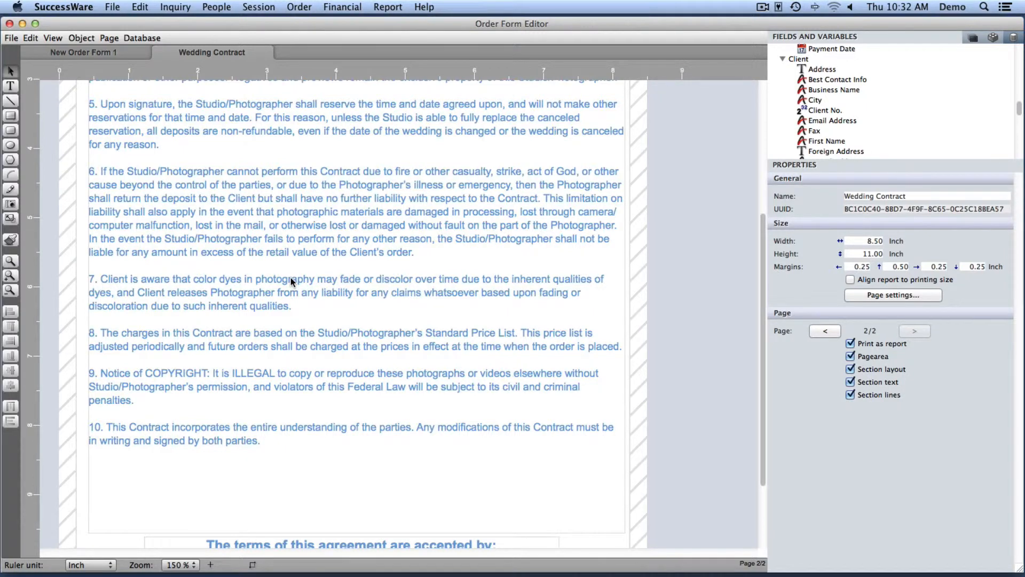
scroll(290, 279, down, 3)
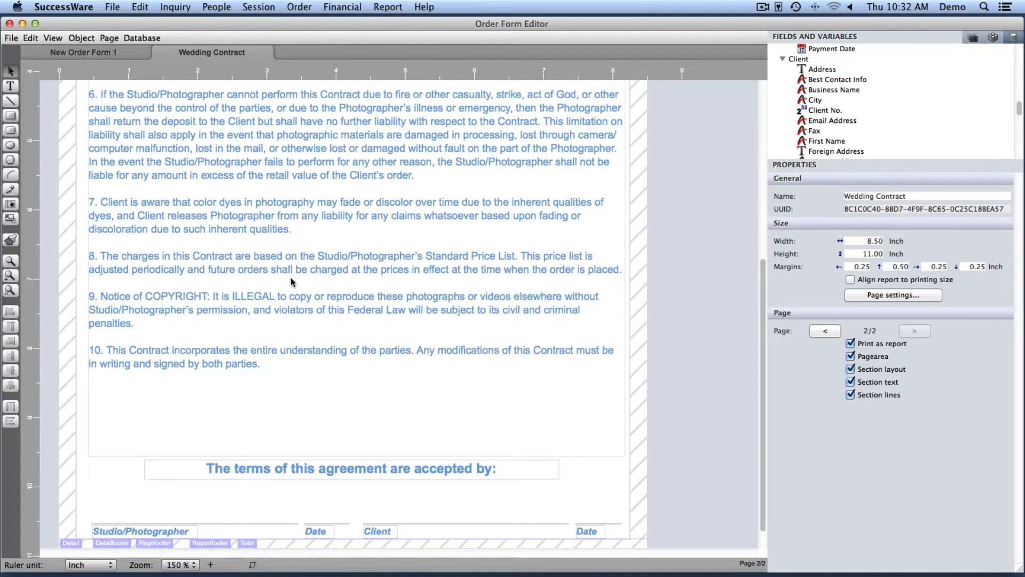
Zoom the Wedding Contract to 200% and inspect both of its pages, ending on page 1.
click(186, 565)
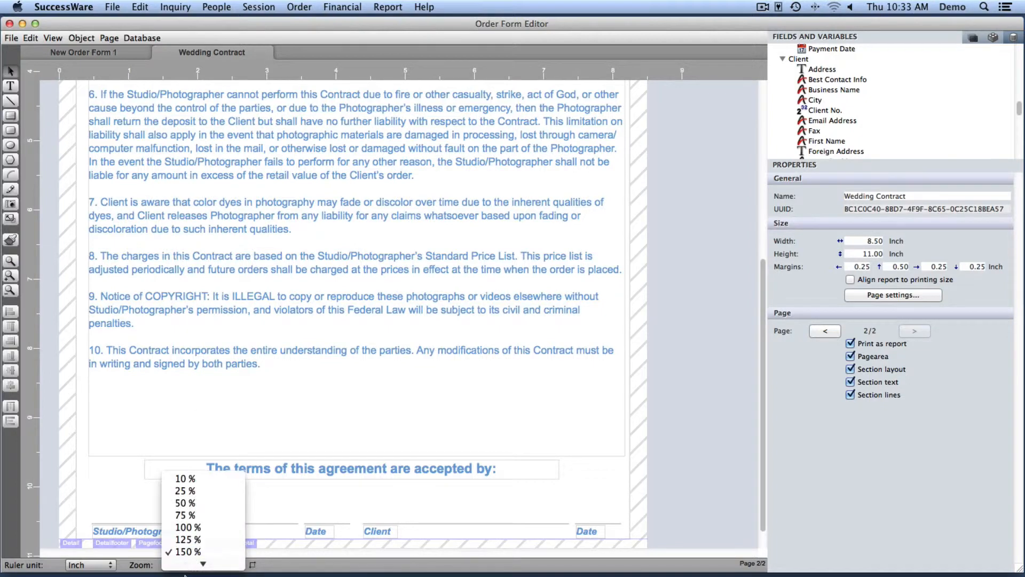
click(195, 505)
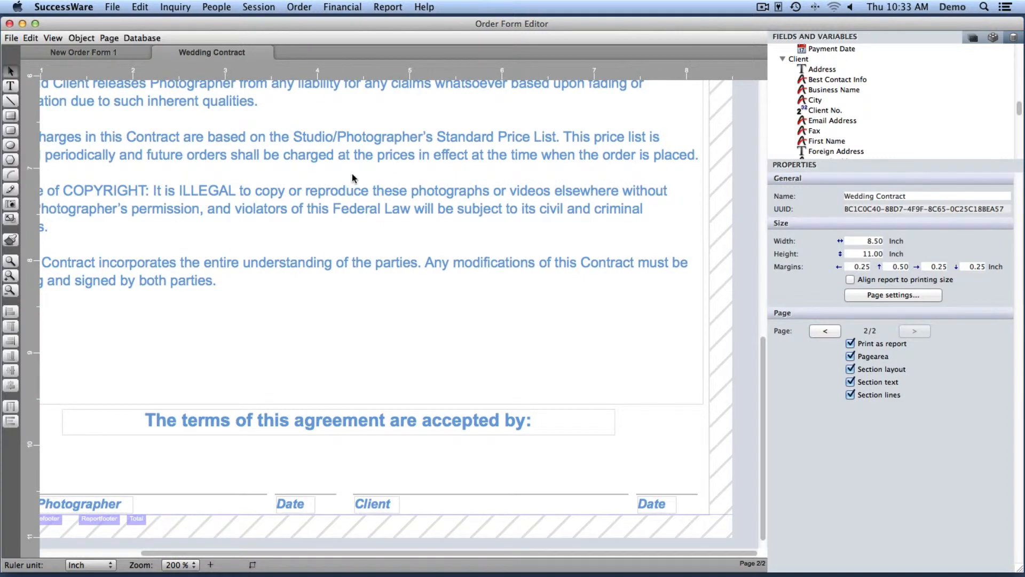
click(822, 330)
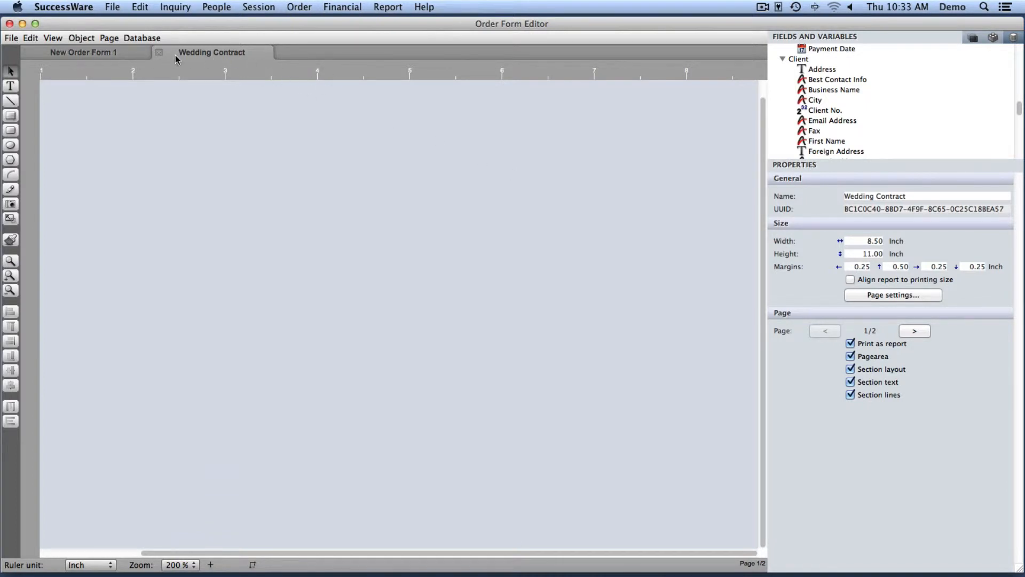
click(914, 332)
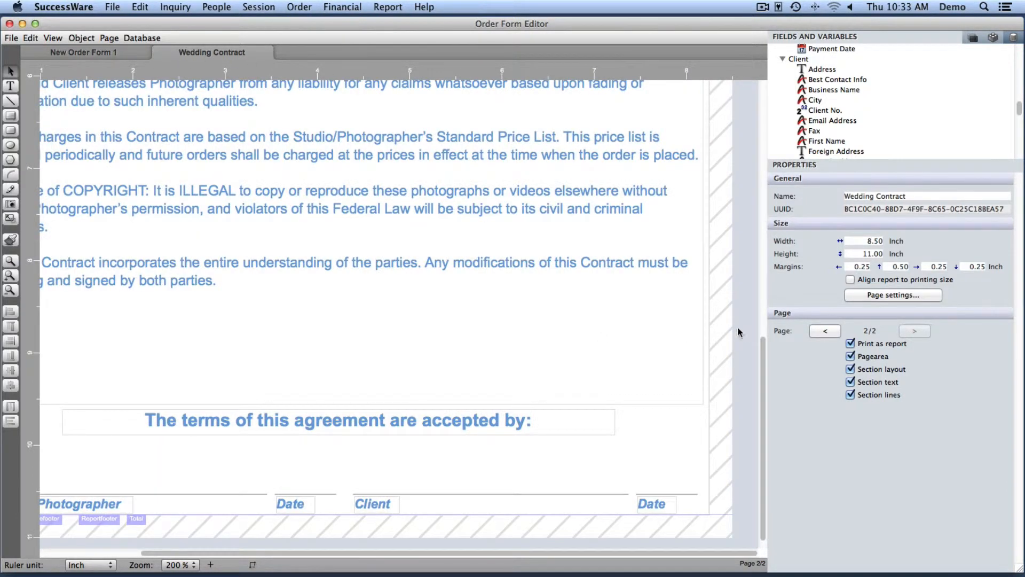
scroll(722, 254, up, 10)
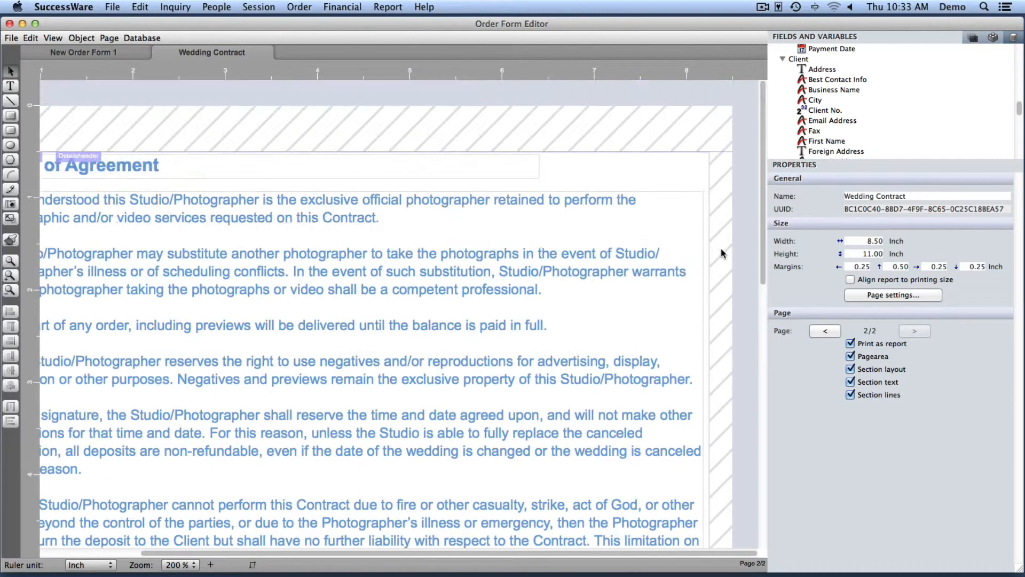
click(825, 331)
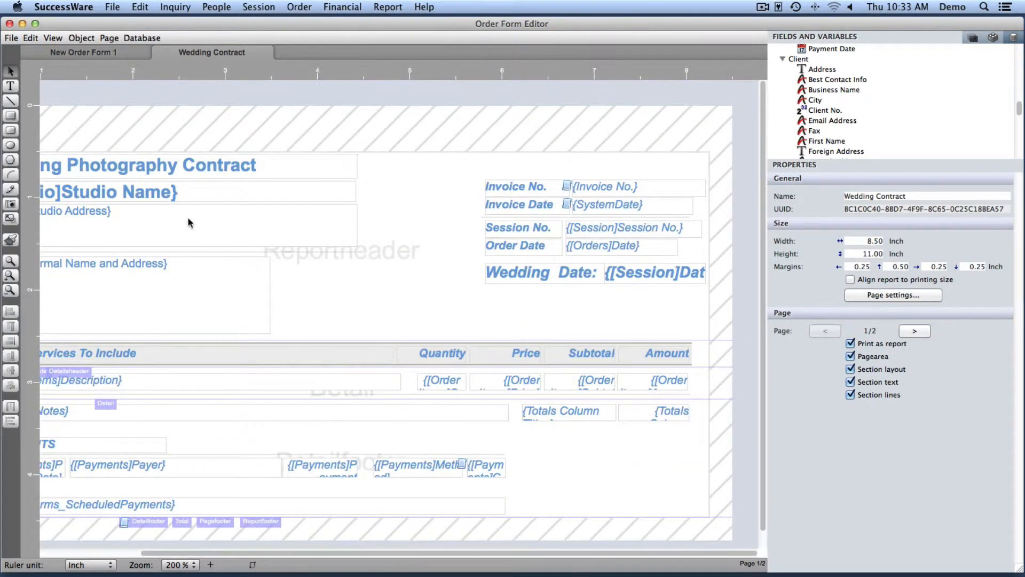
scroll(188, 222, left, 4)
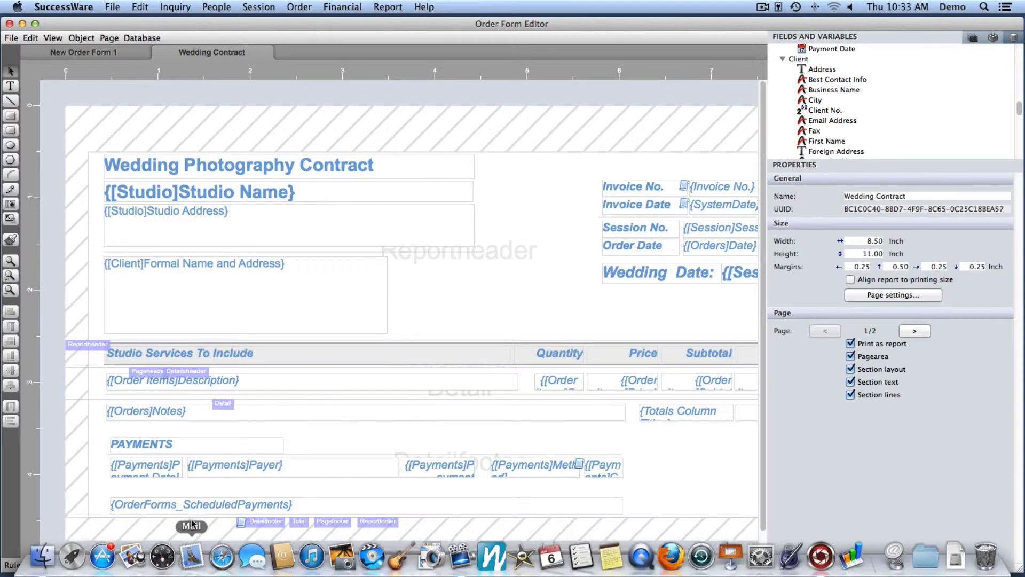
View the Wedding Contract's first page at 50% and 100% zoom, and set the zoom back to 150%.
click(176, 567)
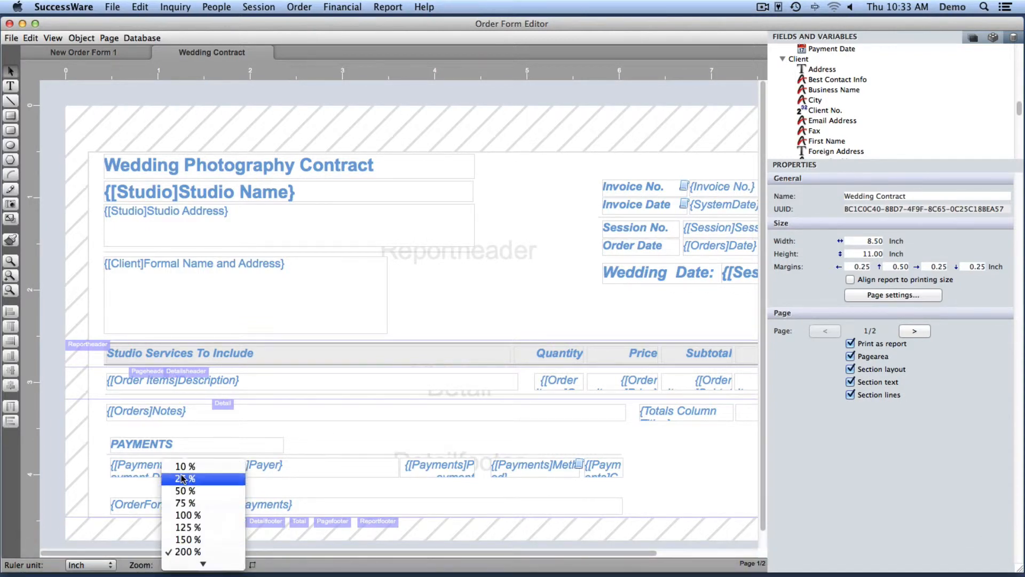
click(182, 492)
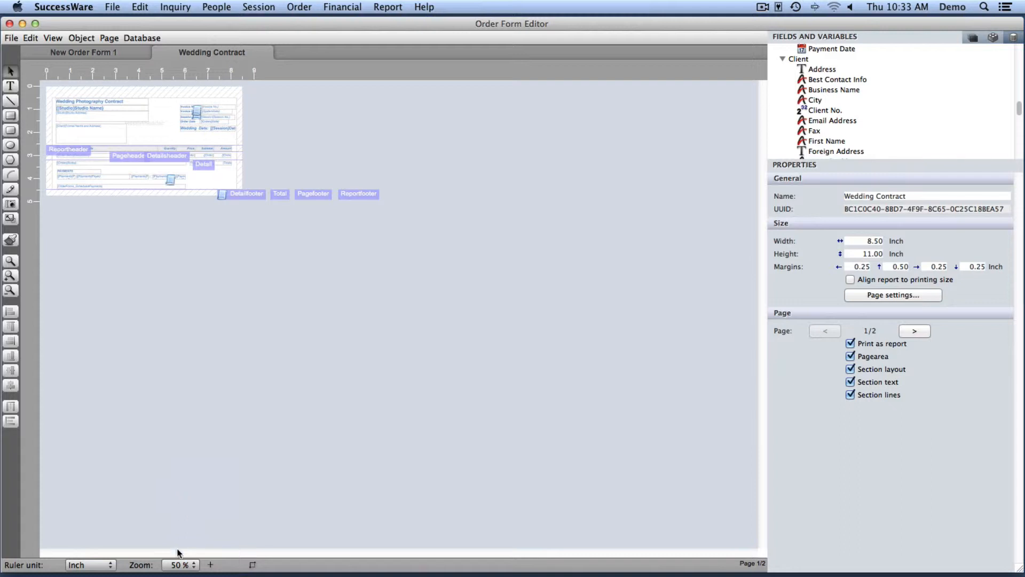
click(182, 564)
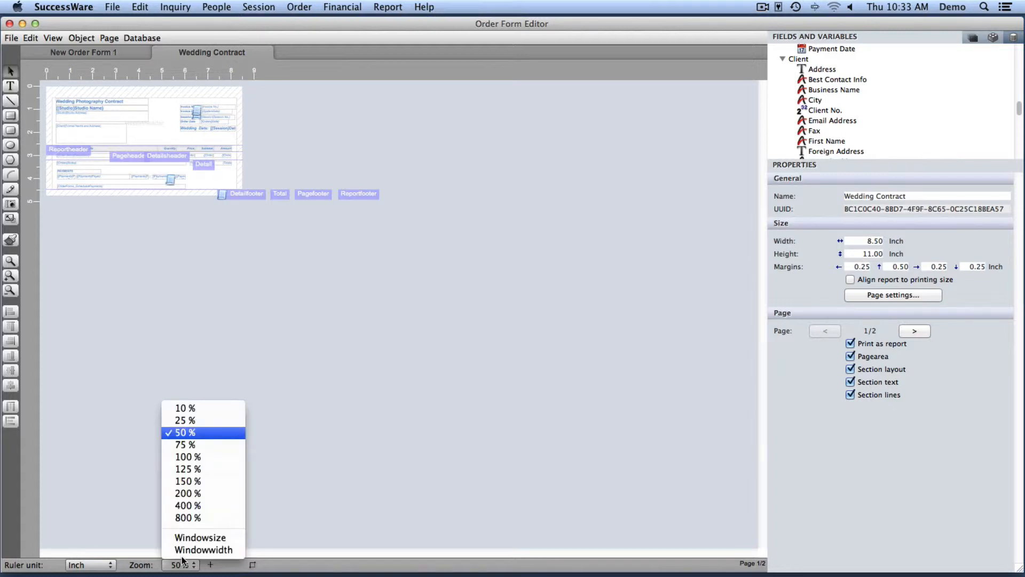
click(201, 458)
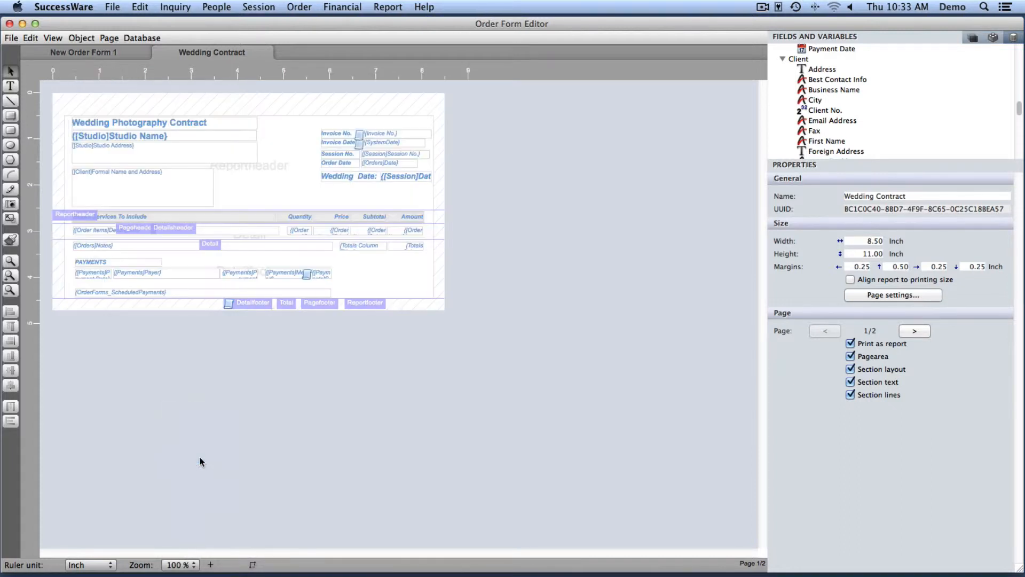
click(181, 565)
mouse_move(203, 563)
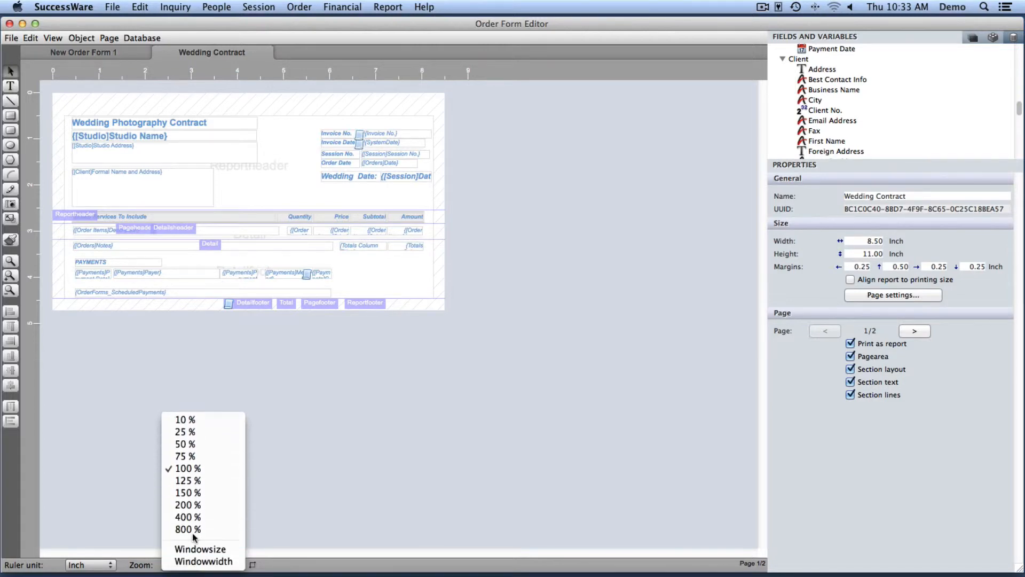
click(176, 493)
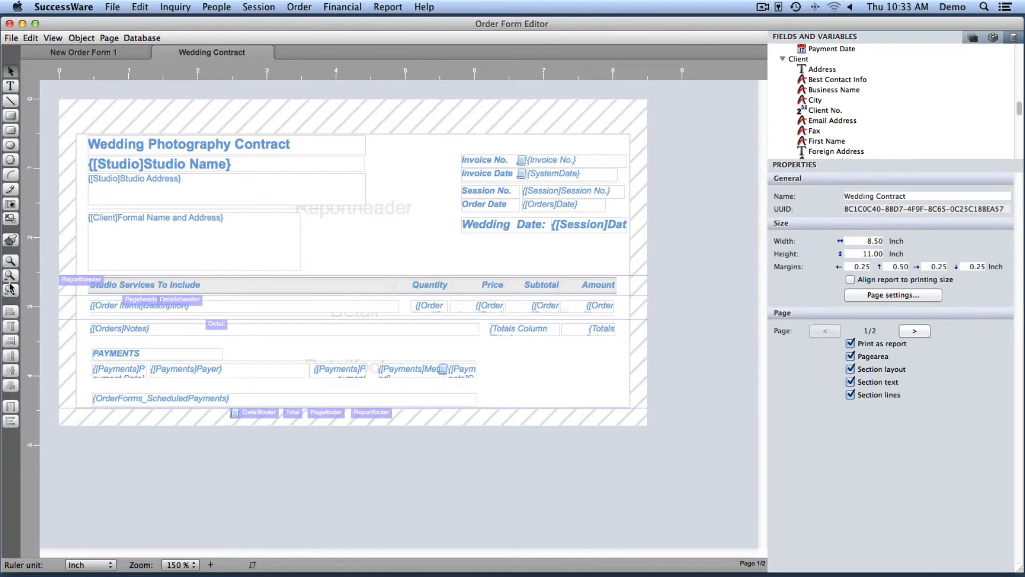
Draw an empty text box about 1.5 by 0.4 inch beside the client's formal name and address, and delete it.
click(11, 86)
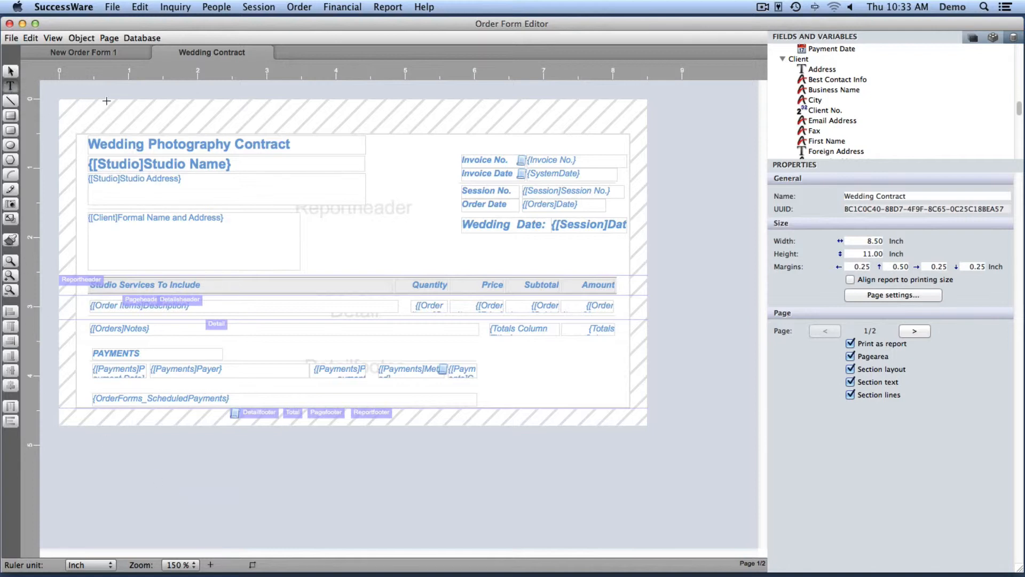
drag(329, 226, 431, 253)
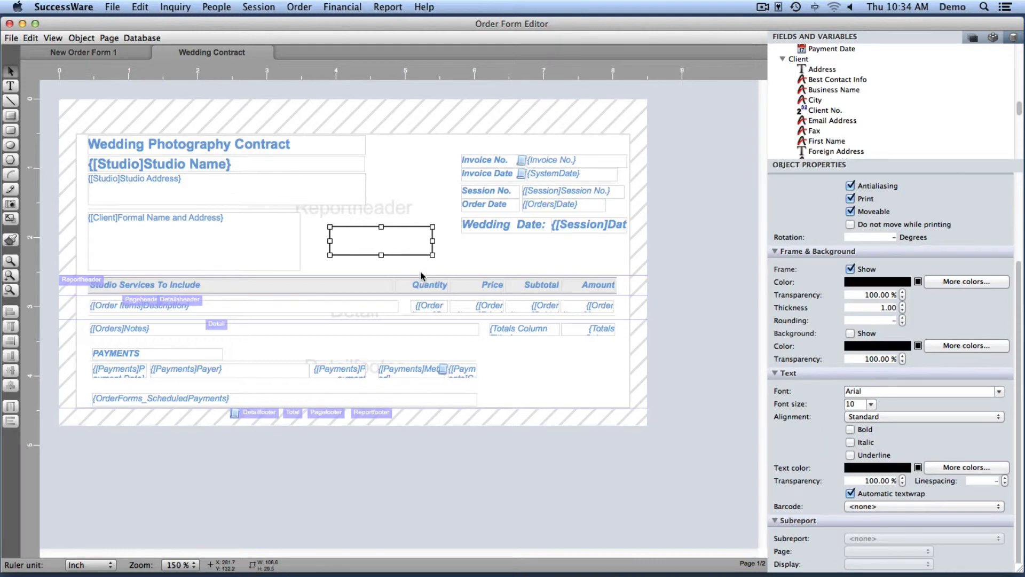
key(Delete)
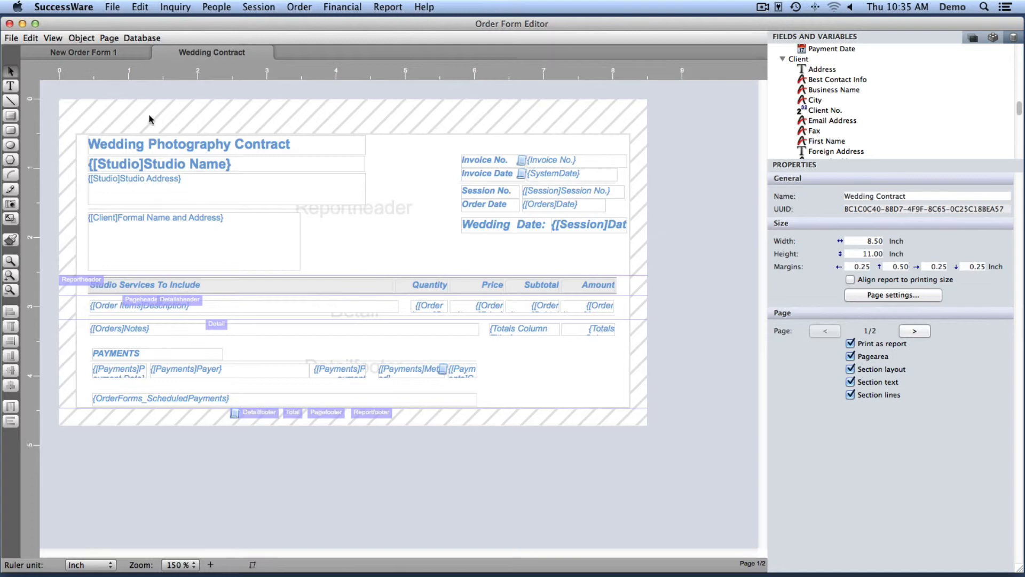
Return to New Order Form 1 and open the Funky order form.
click(131, 55)
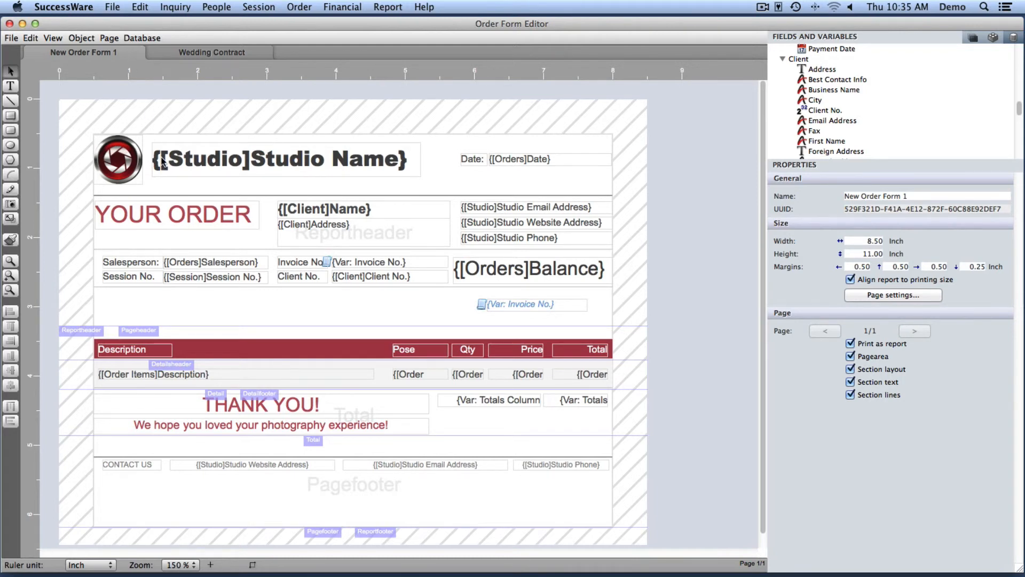
click(11, 38)
click(34, 67)
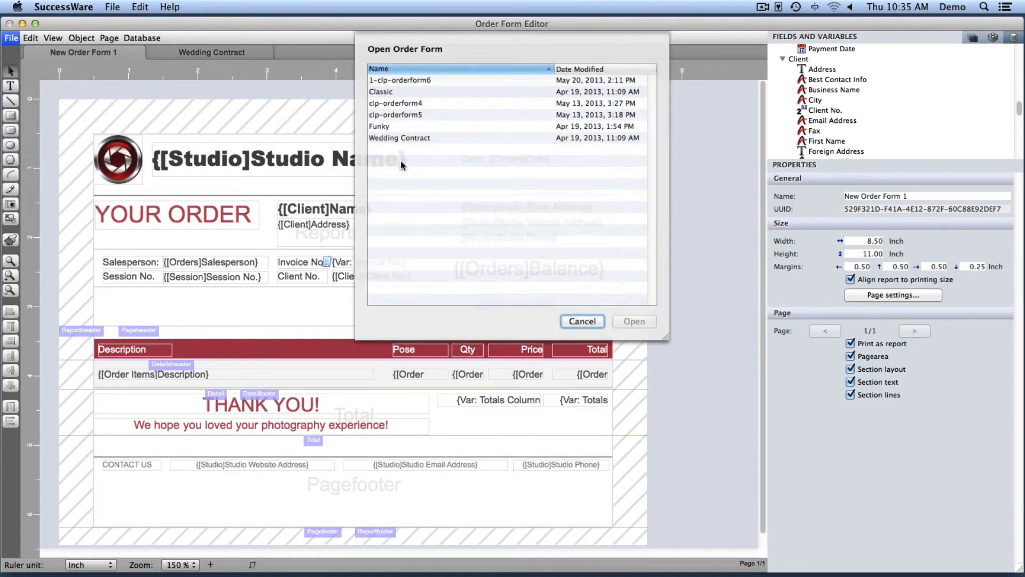
click(382, 127)
click(631, 321)
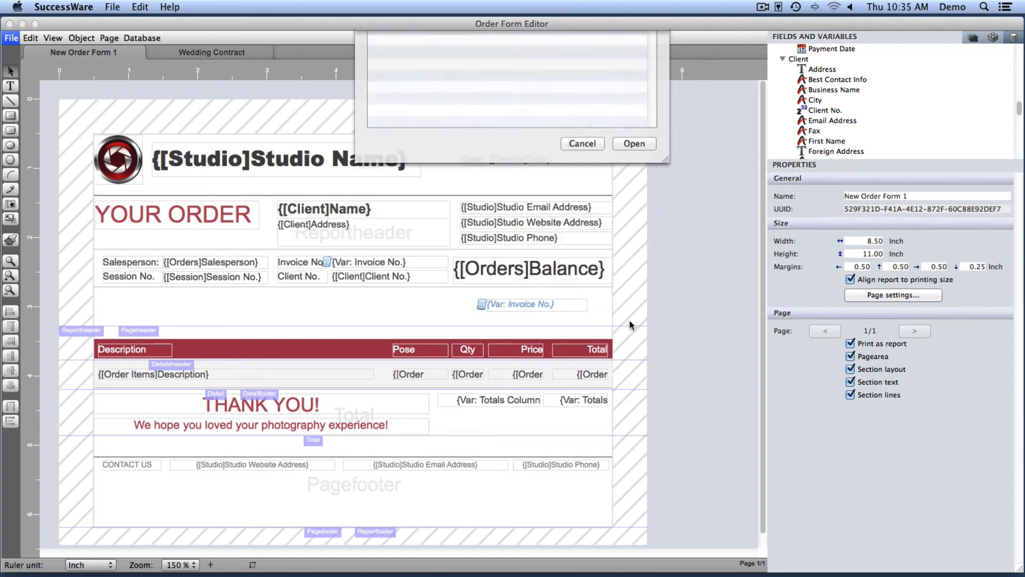